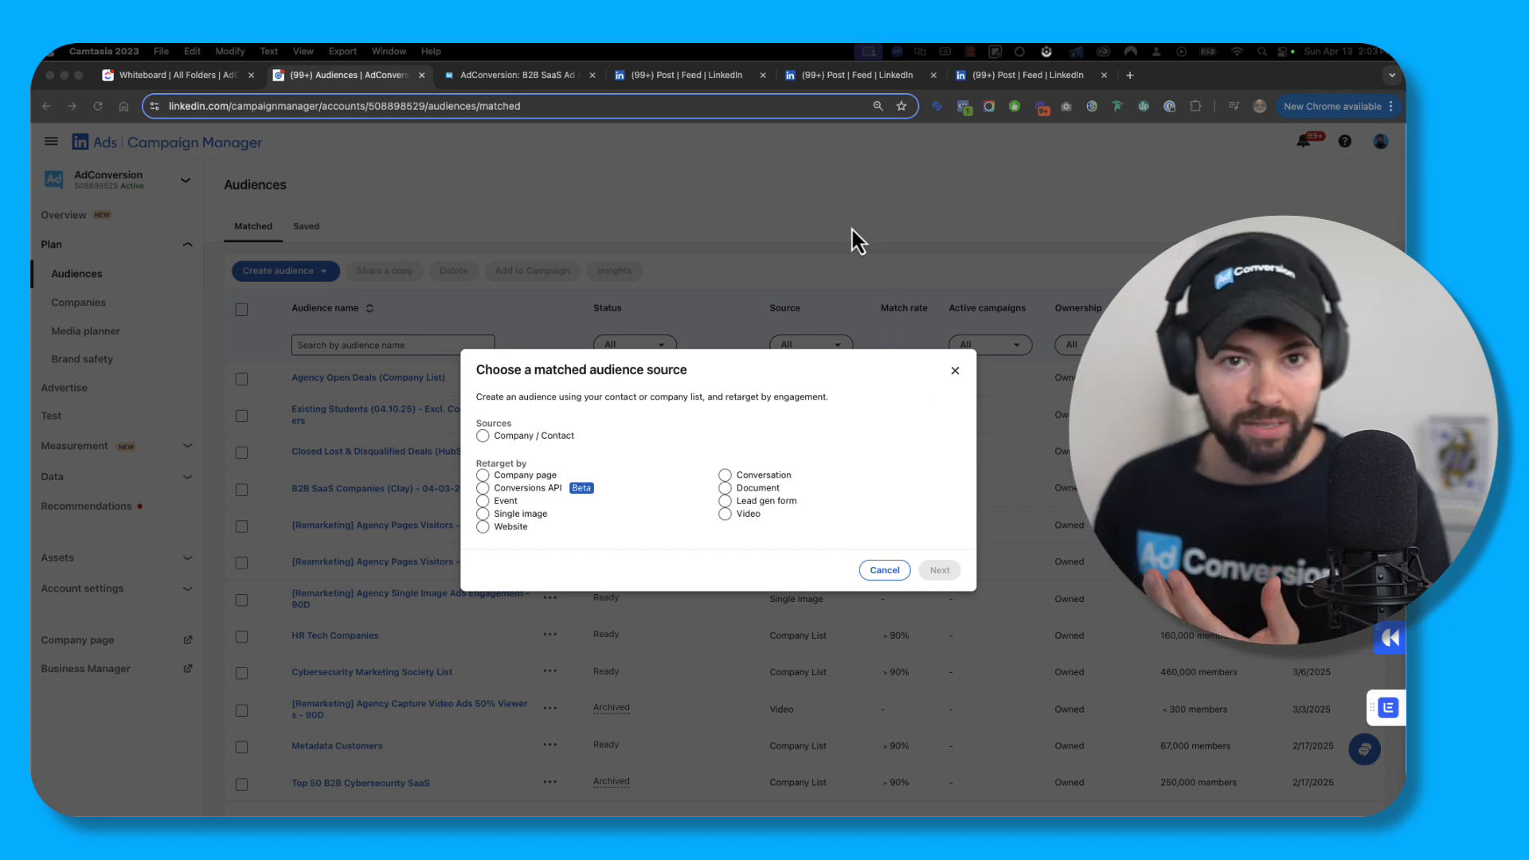
- Examine the promoted AdConversion post about not just generating leads, including its image, headline and reactions
left_click(705, 79)
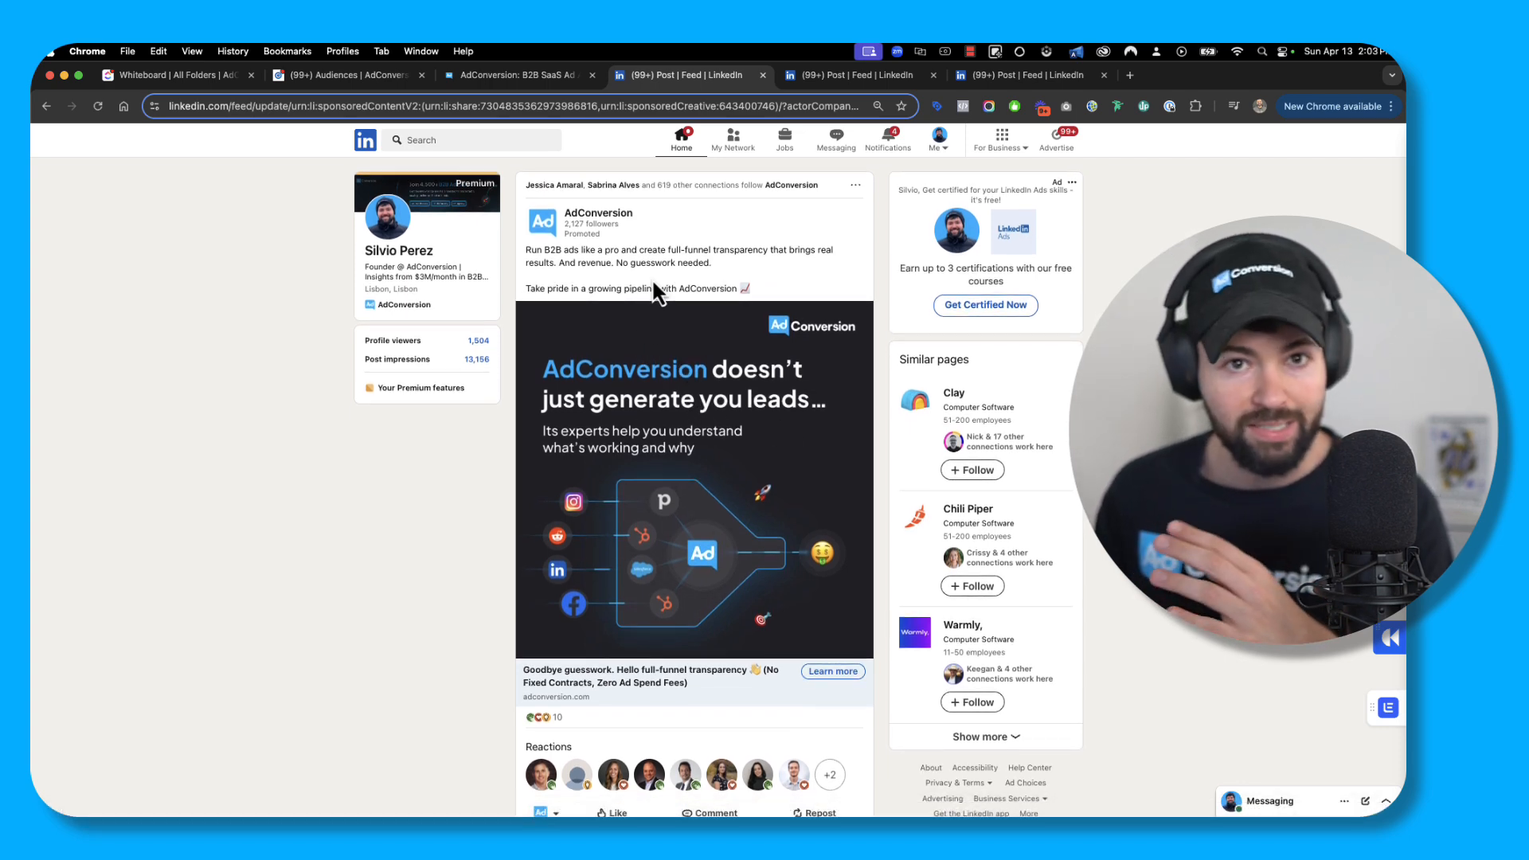
scroll(677, 476, "down", 3)
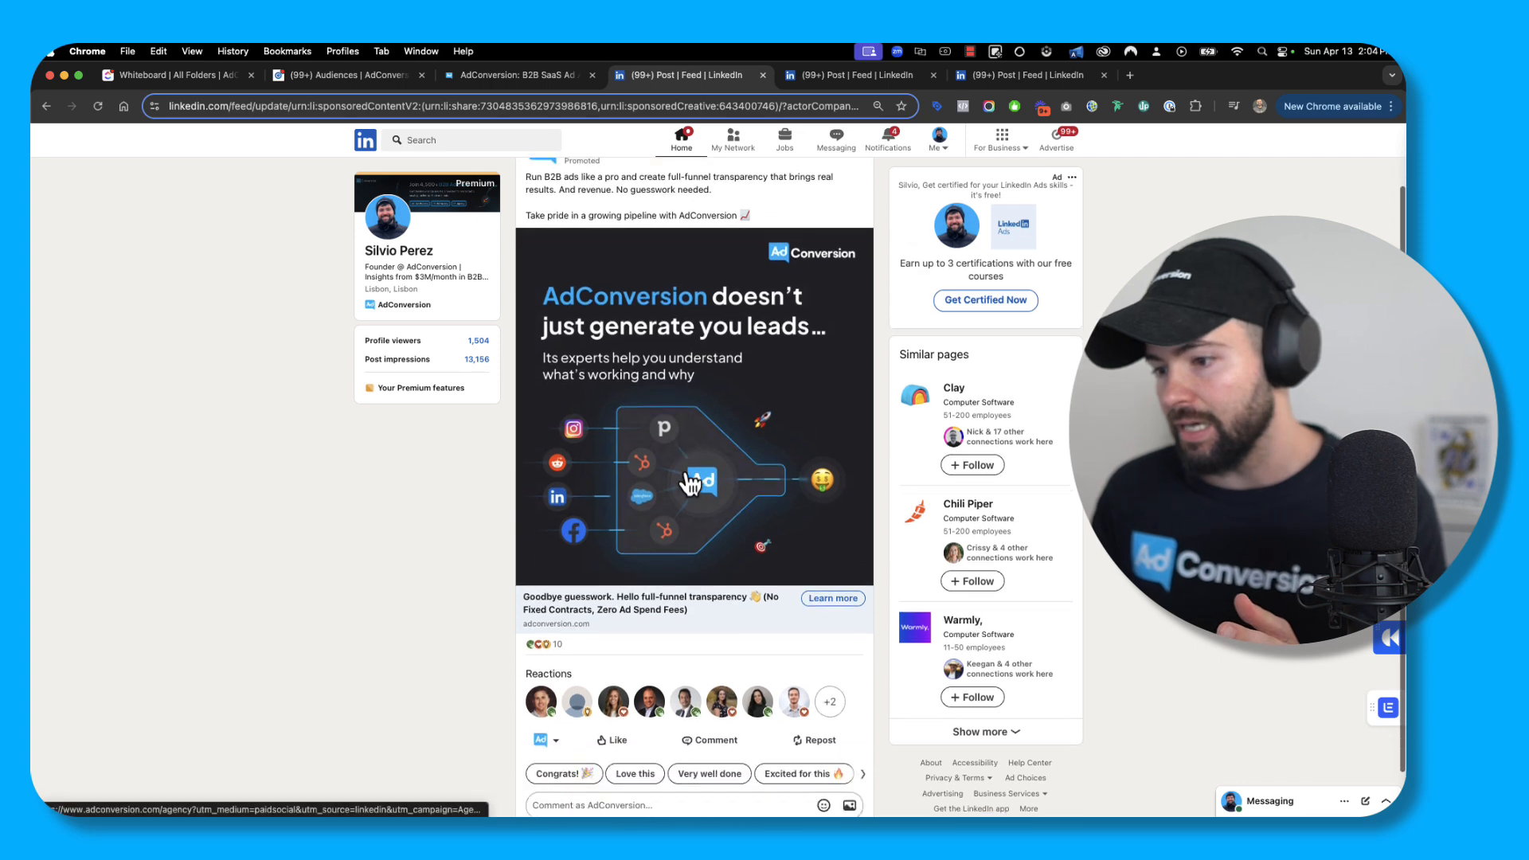
scroll(584, 713, "up", 1)
scroll(625, 788, "down", 2)
scroll(536, 652, "up", 1)
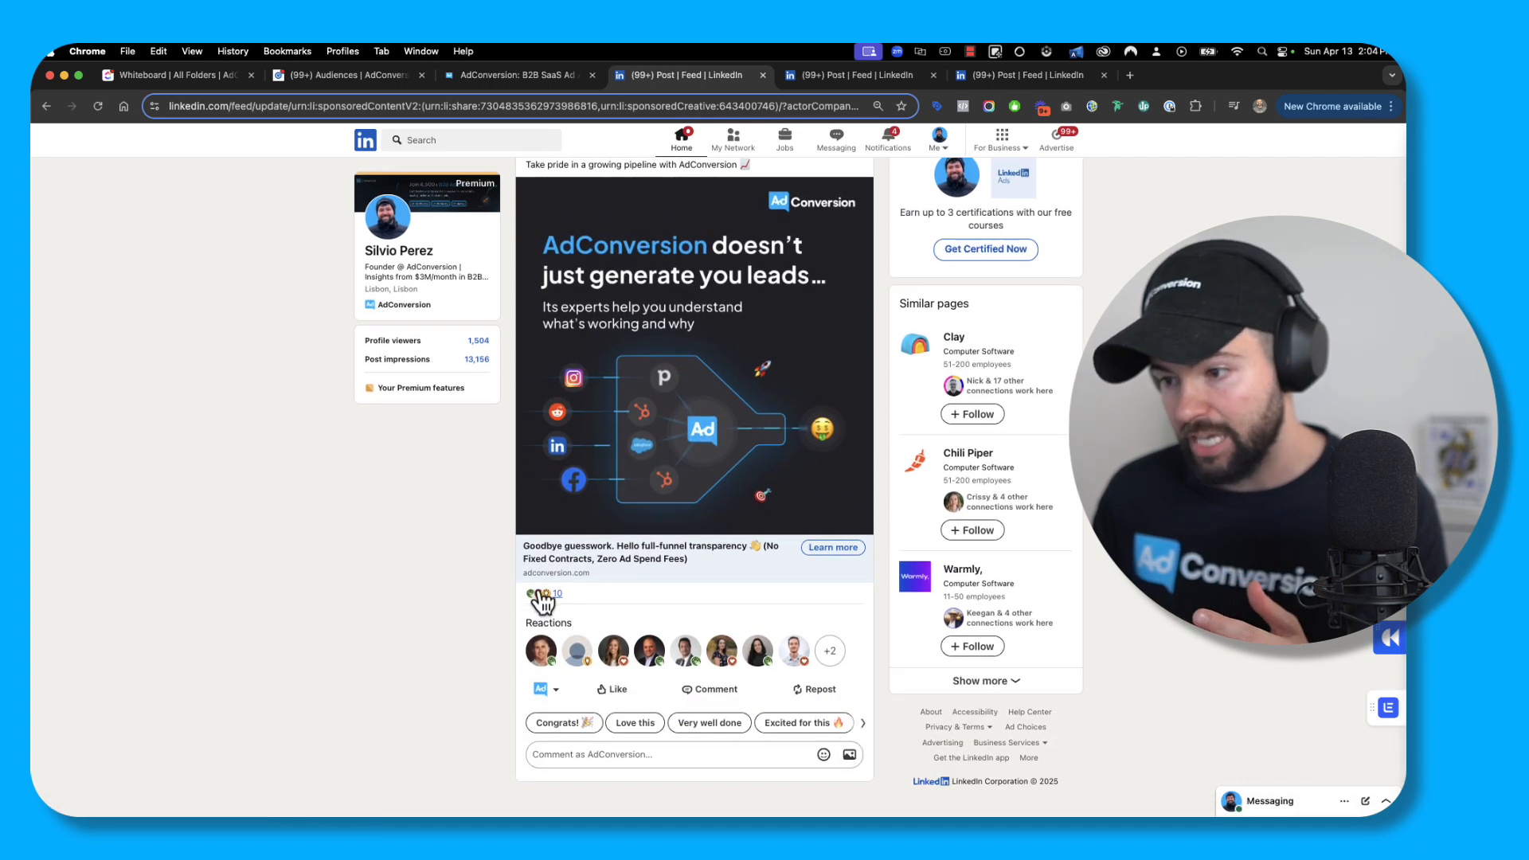
scroll(701, 652, "up", 3)
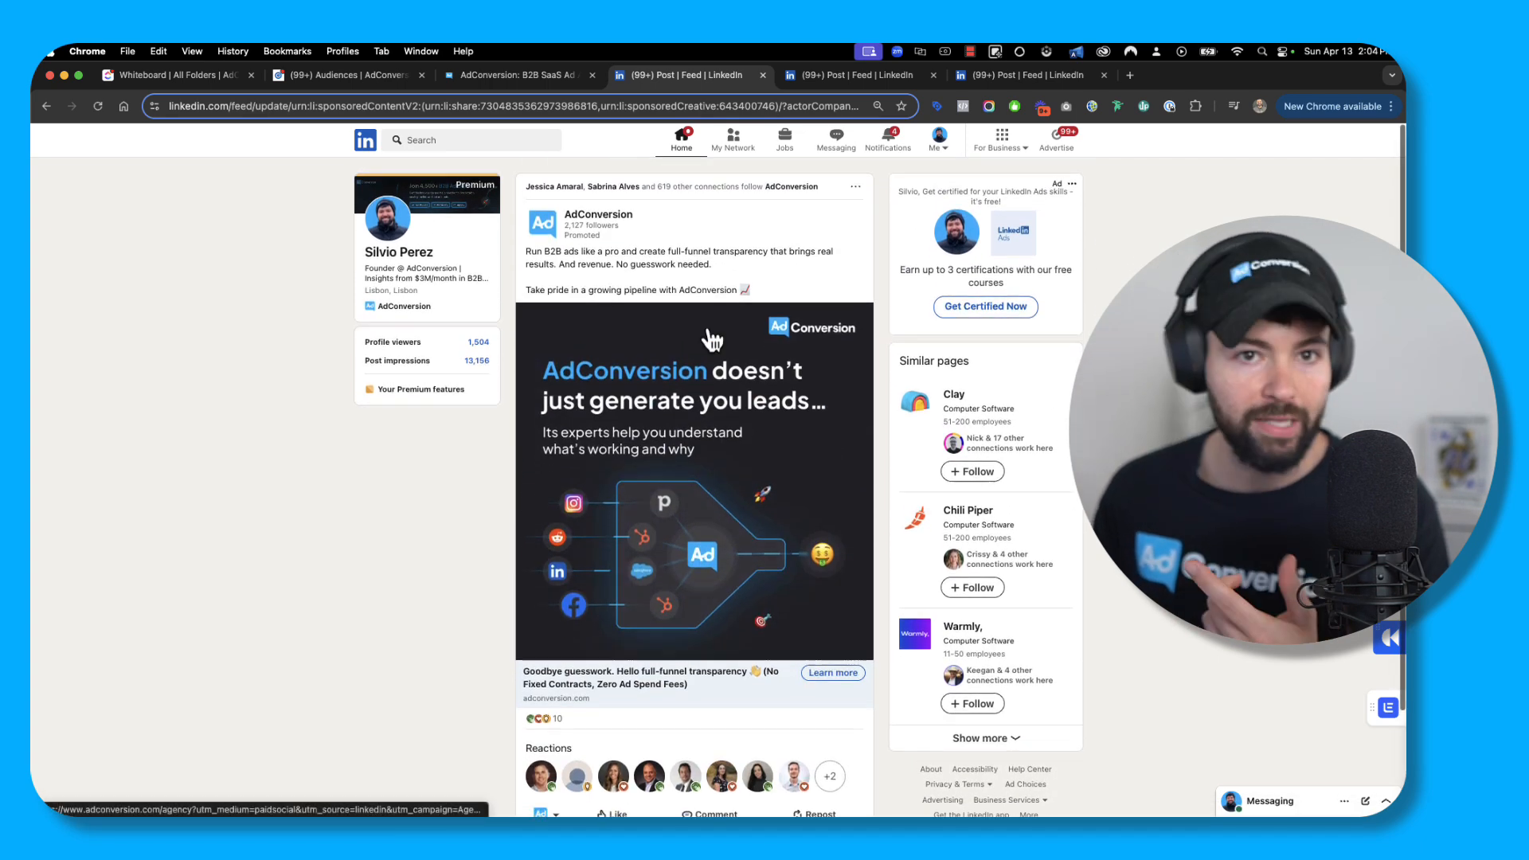
- Examine the second promoted post, "Your Ads Aren't Converting Because…", including its image and reactions
left_click(828, 75)
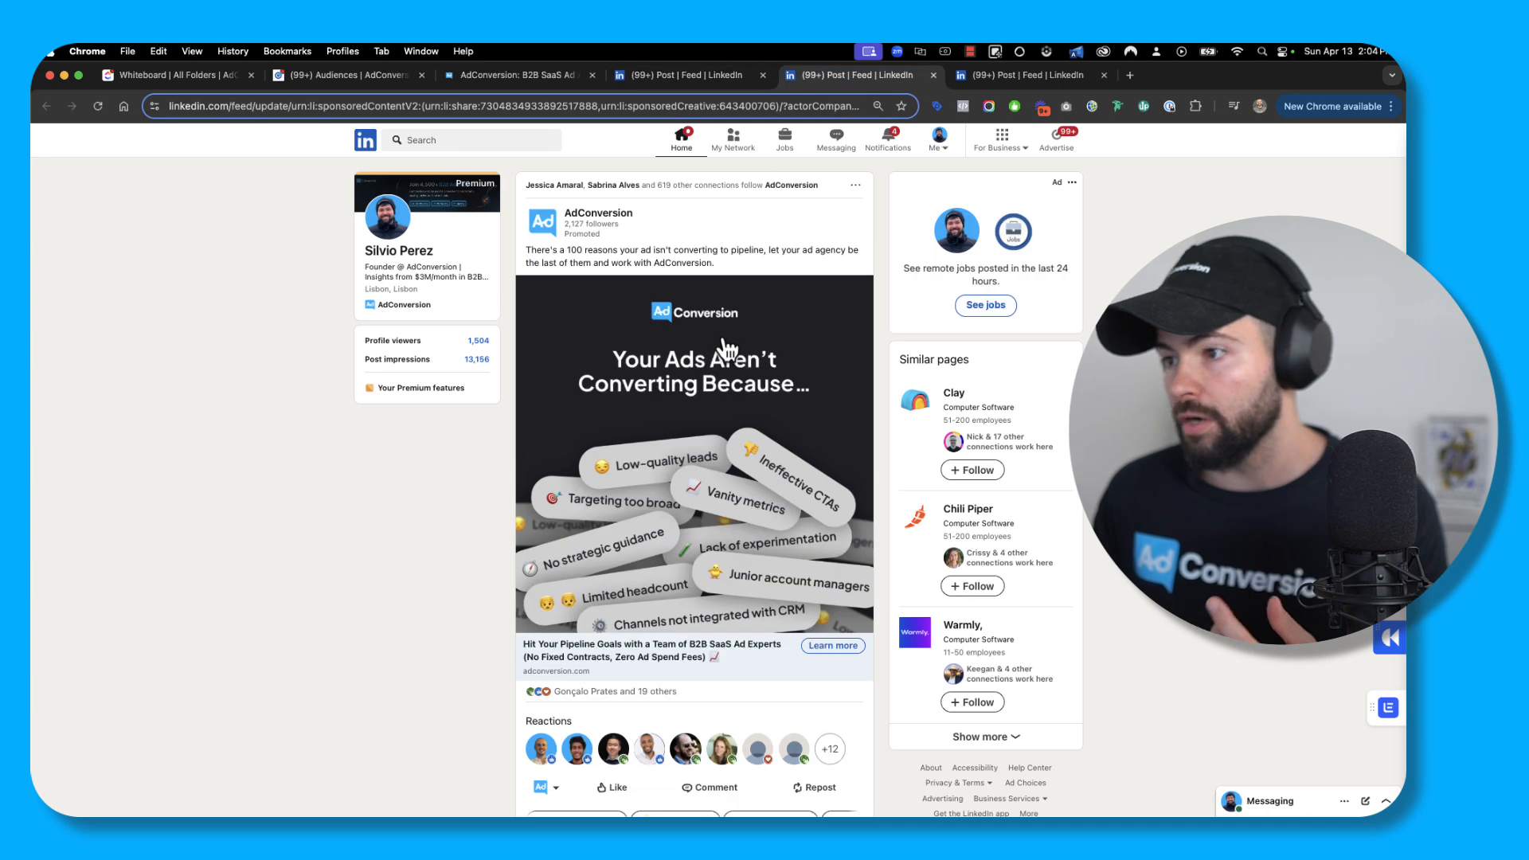
scroll(573, 618, "down", 3)
scroll(623, 600, "up", 3)
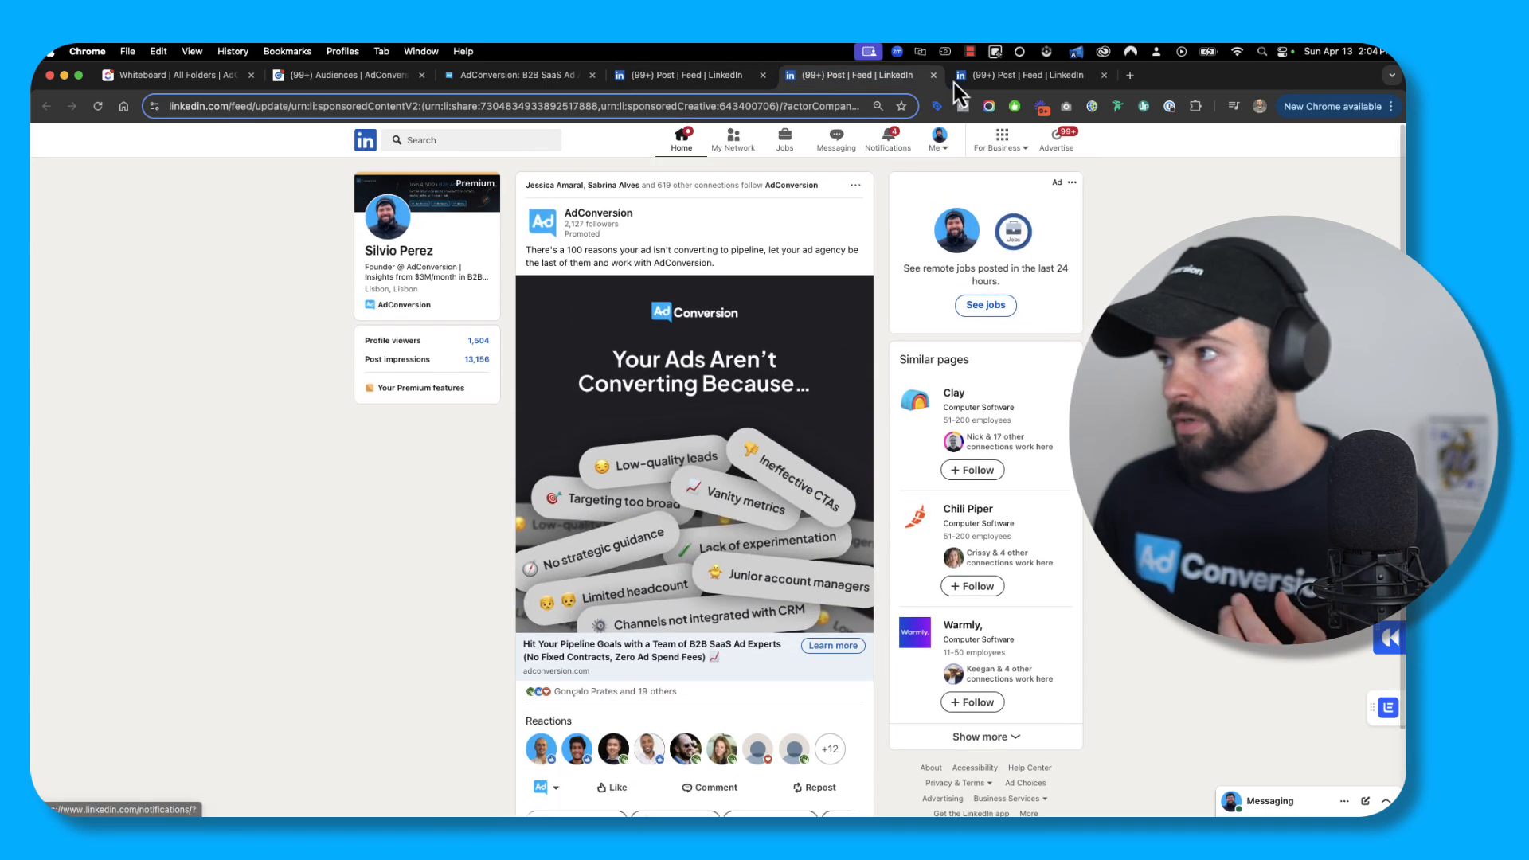
- Examine the third promoted post, "Finally, an ad agency that's flexible", with its copy and reactions, and return to the second post
left_click(1019, 75)
scroll(660, 495, "down", 3)
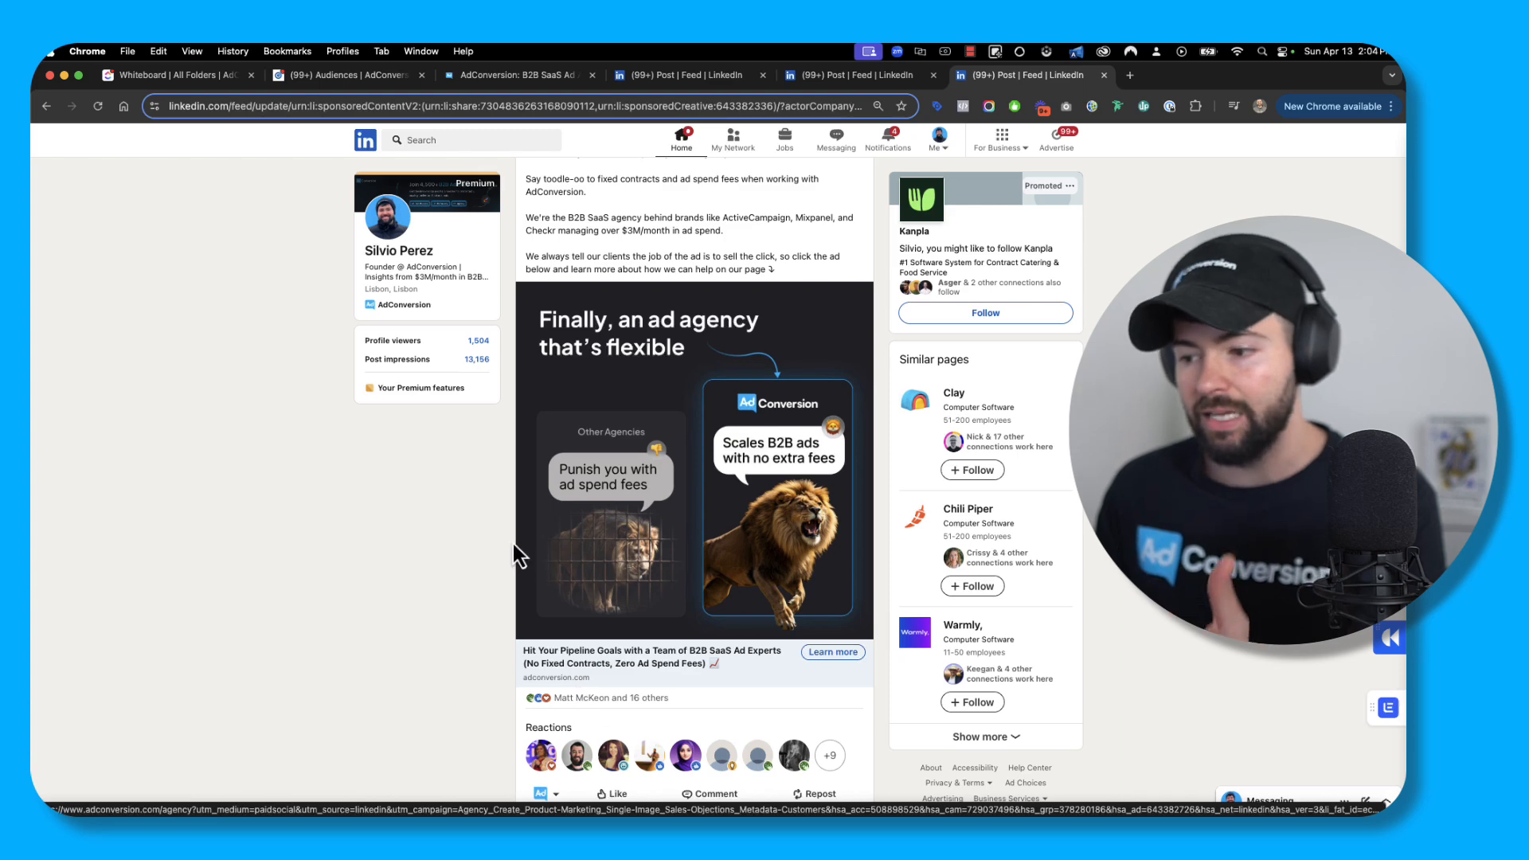
scroll(513, 544, "up", 3)
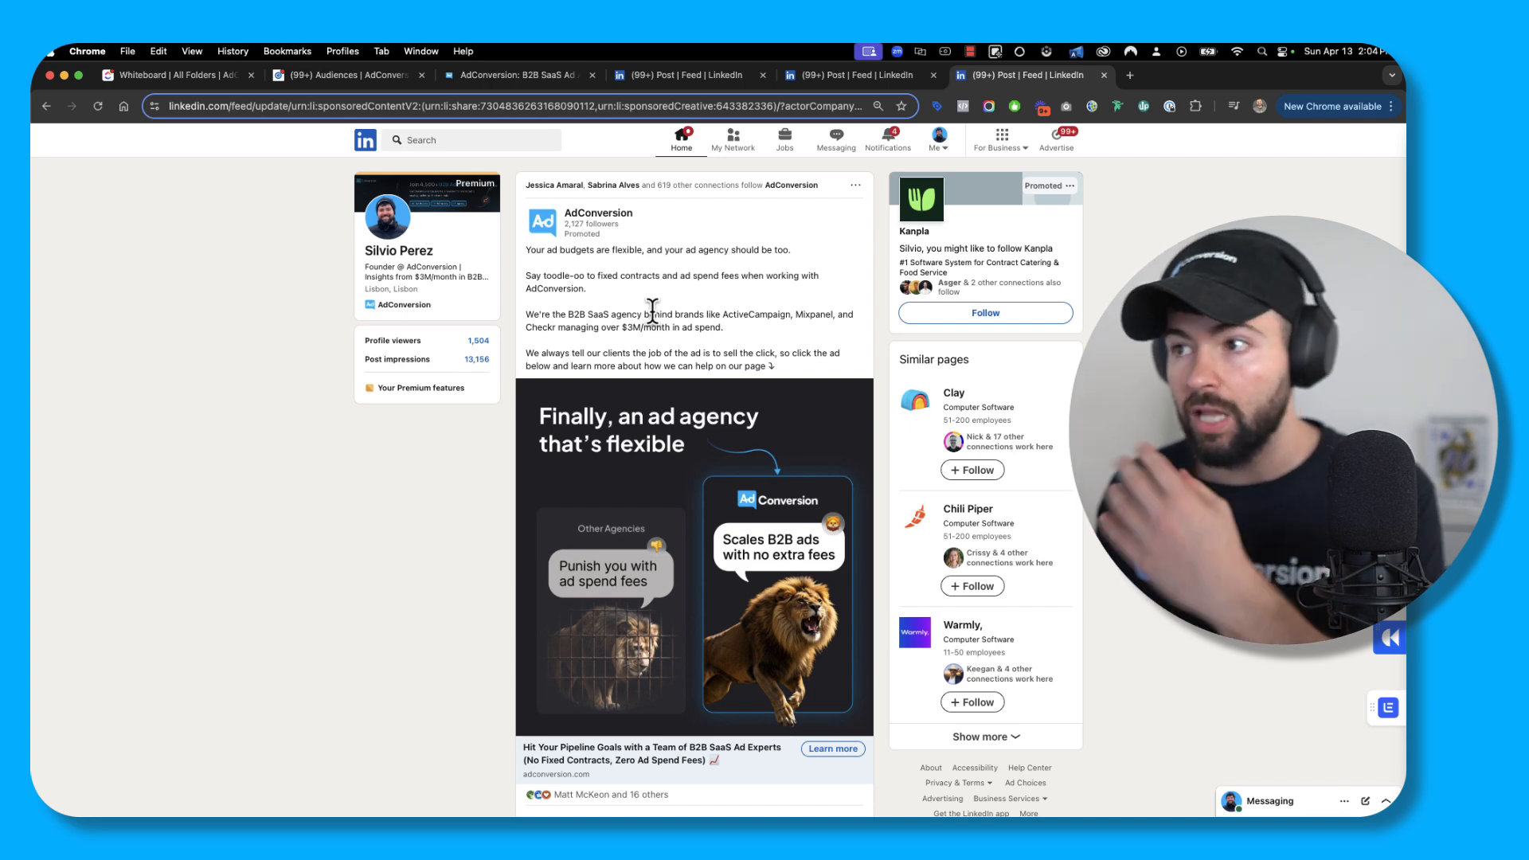
scroll(652, 310, "down", 1)
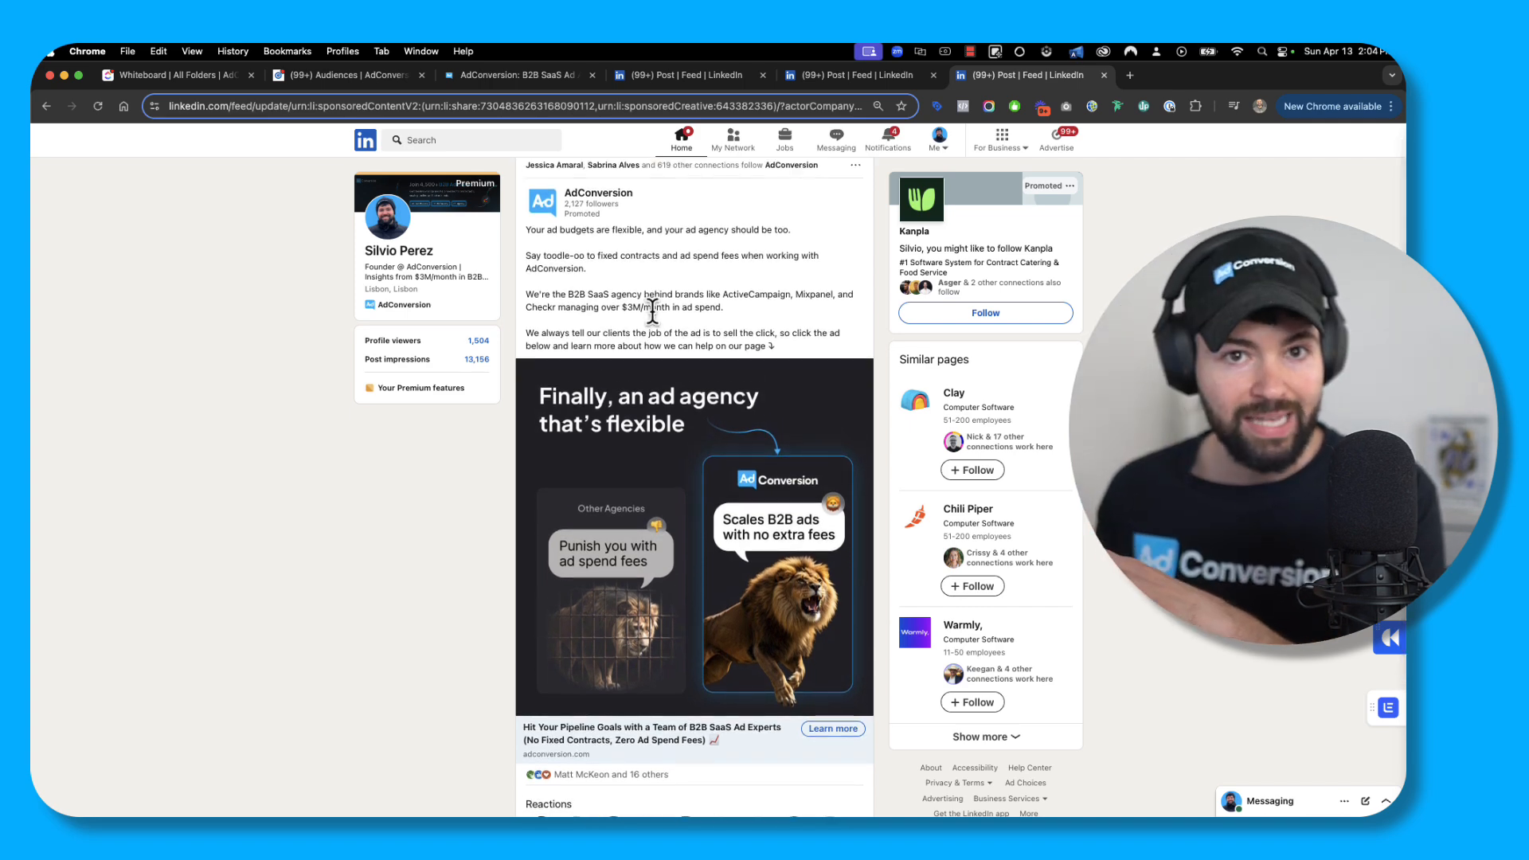
scroll(652, 310, "down", 3)
scroll(655, 605, "up", 1)
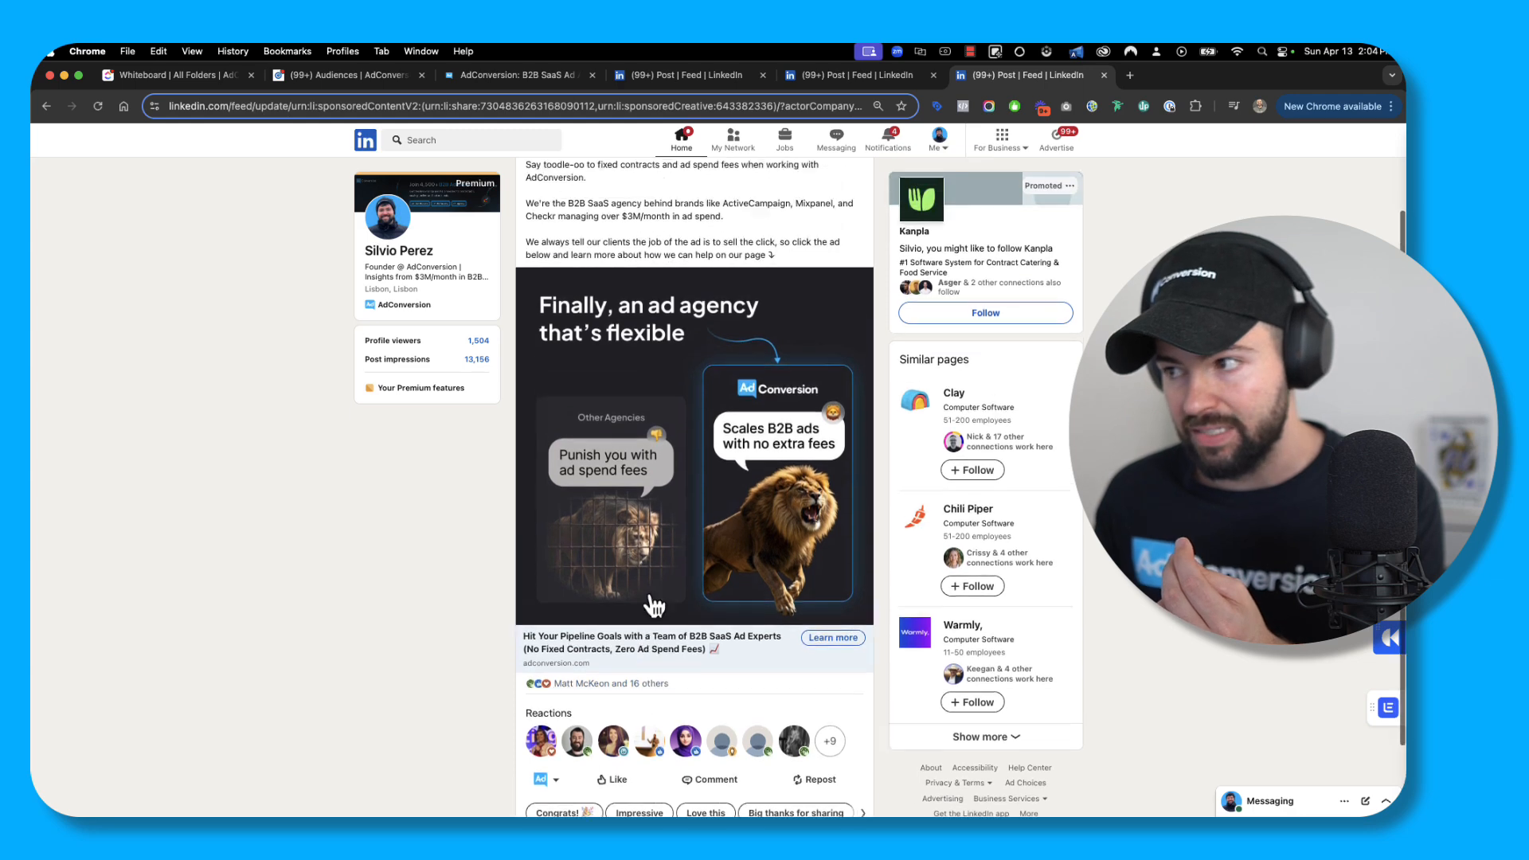
scroll(655, 605, "up", 2)
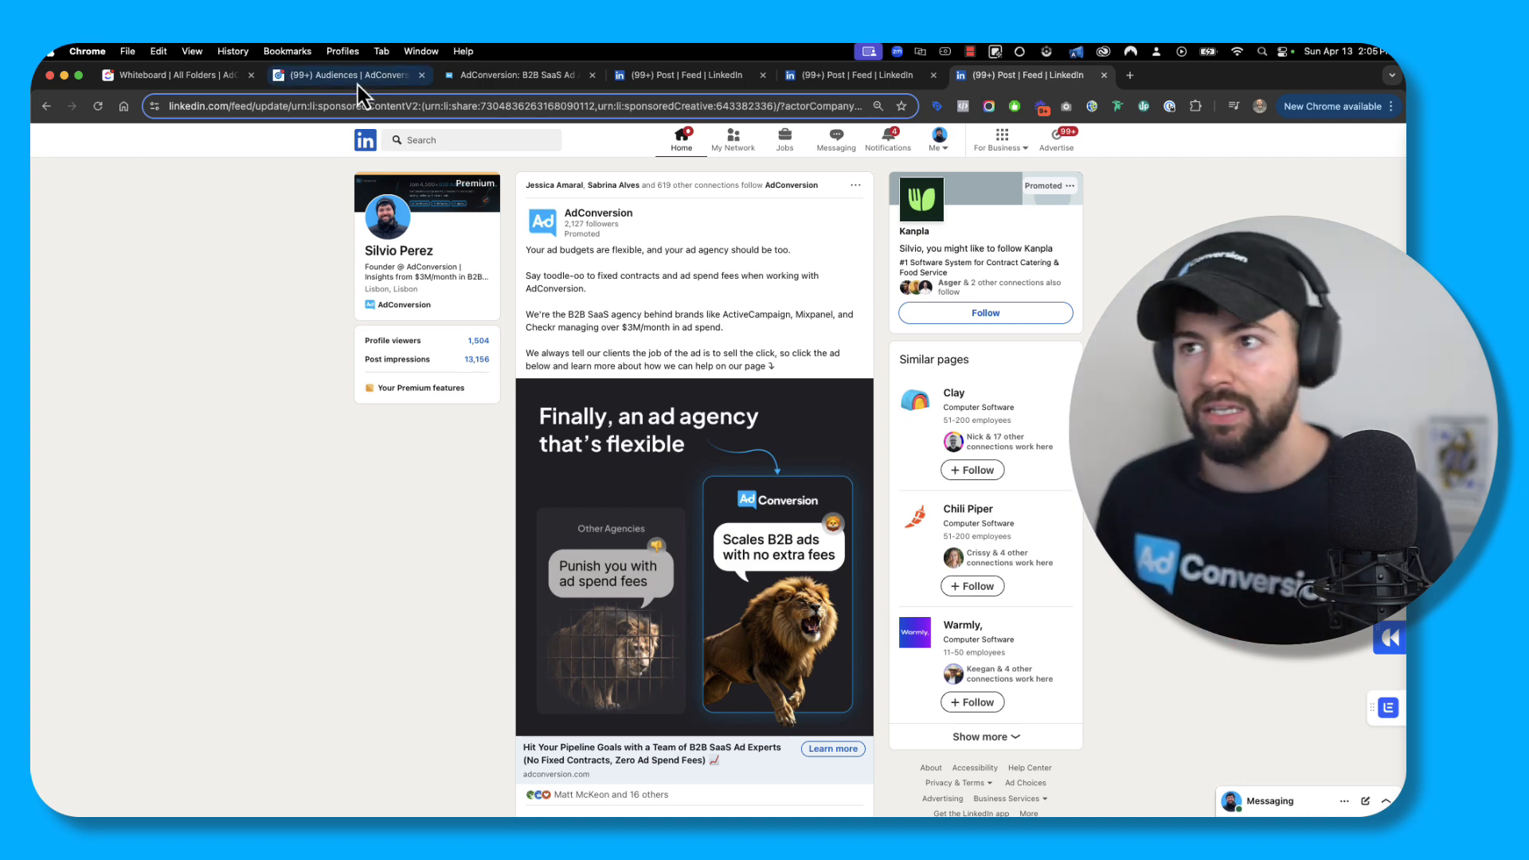
scroll(711, 300, "down", 1)
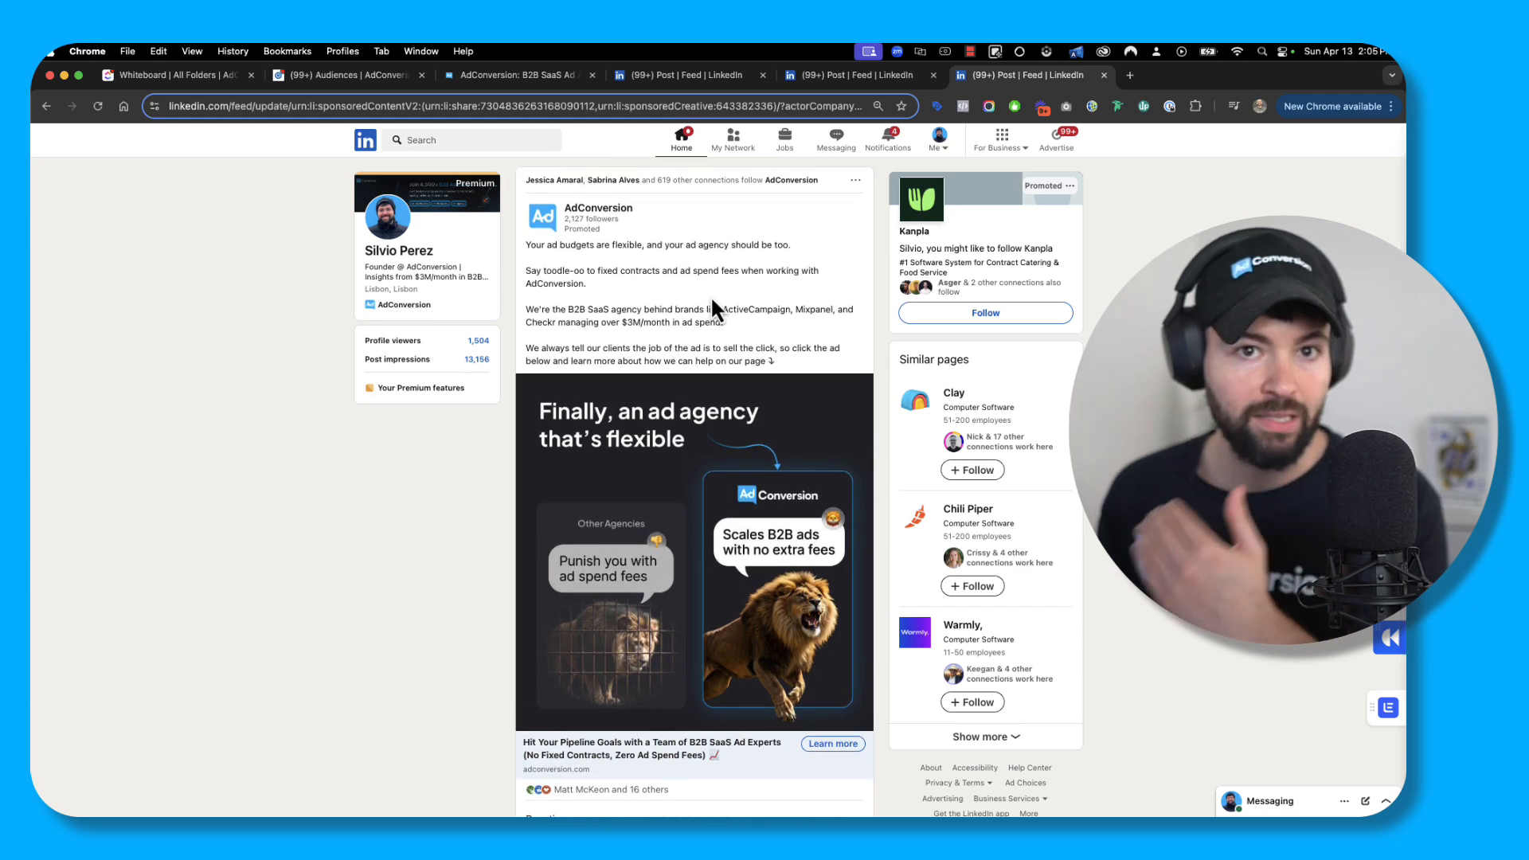
scroll(711, 301, "down", 3)
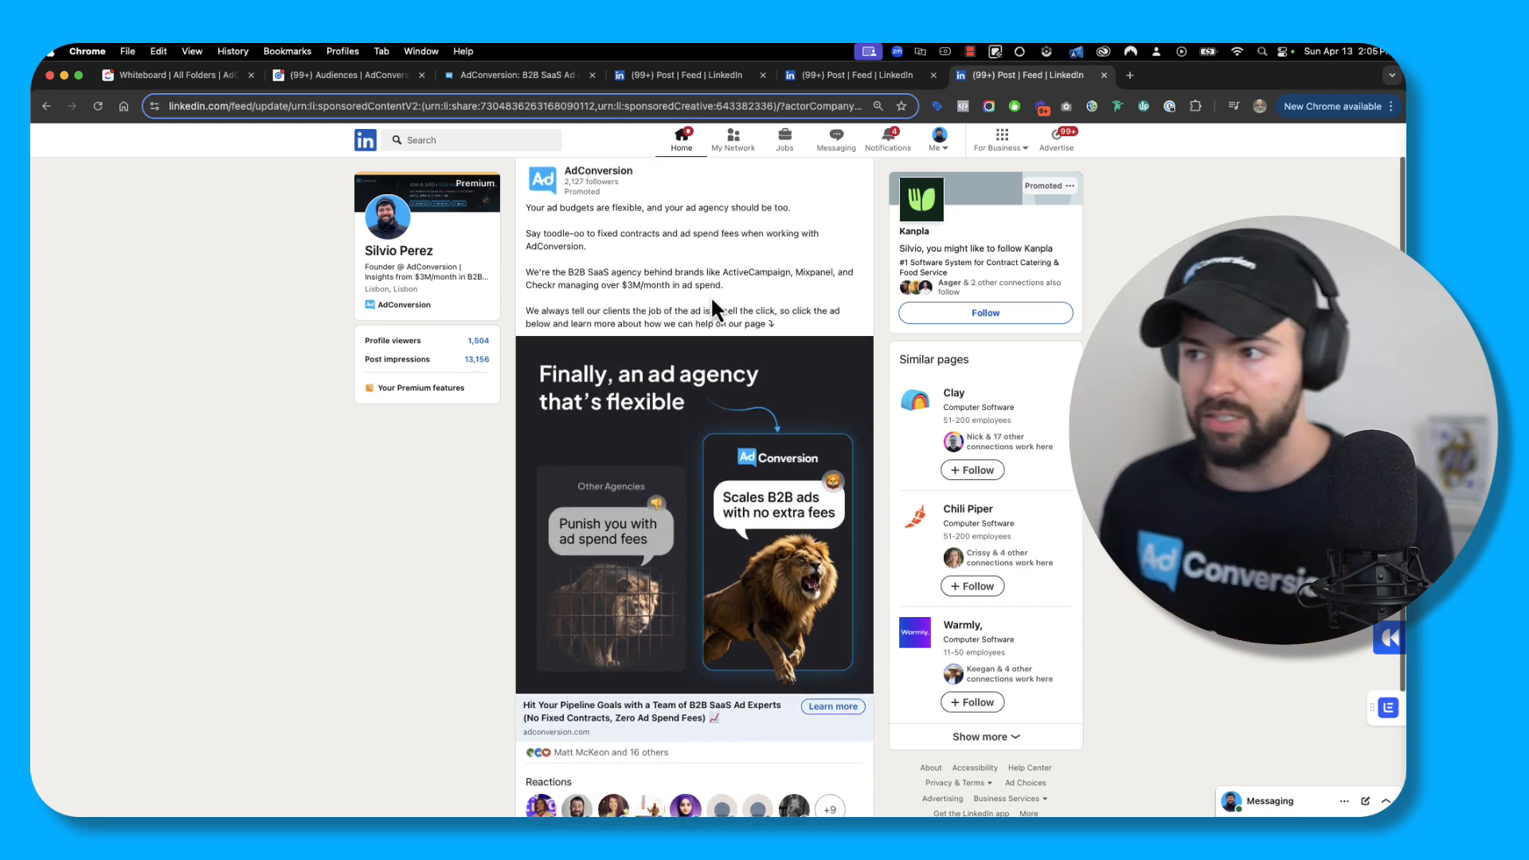
scroll(710, 301, "up", 3)
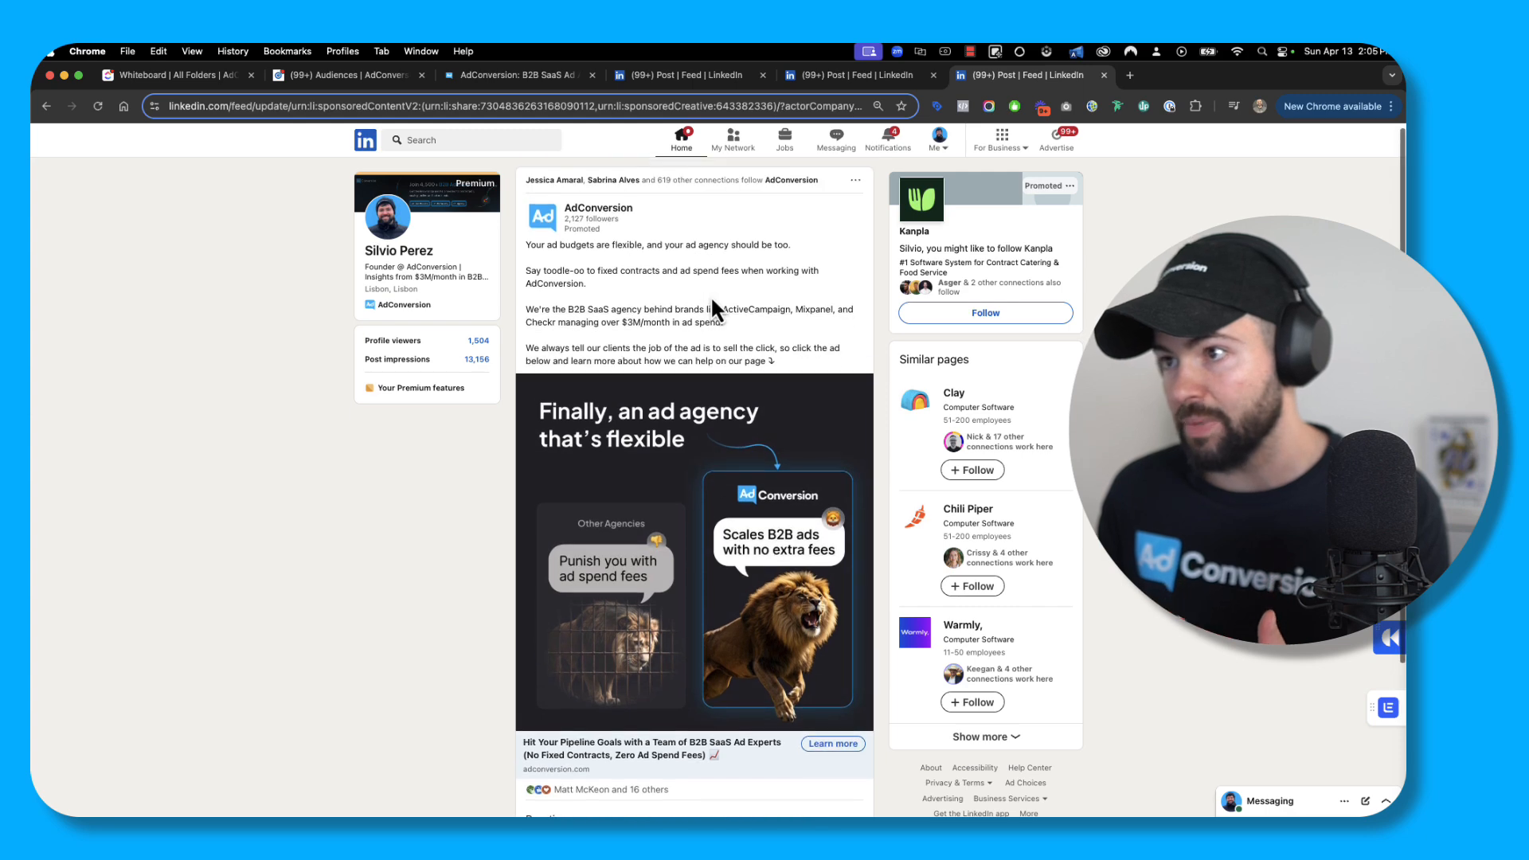
left_click(820, 80)
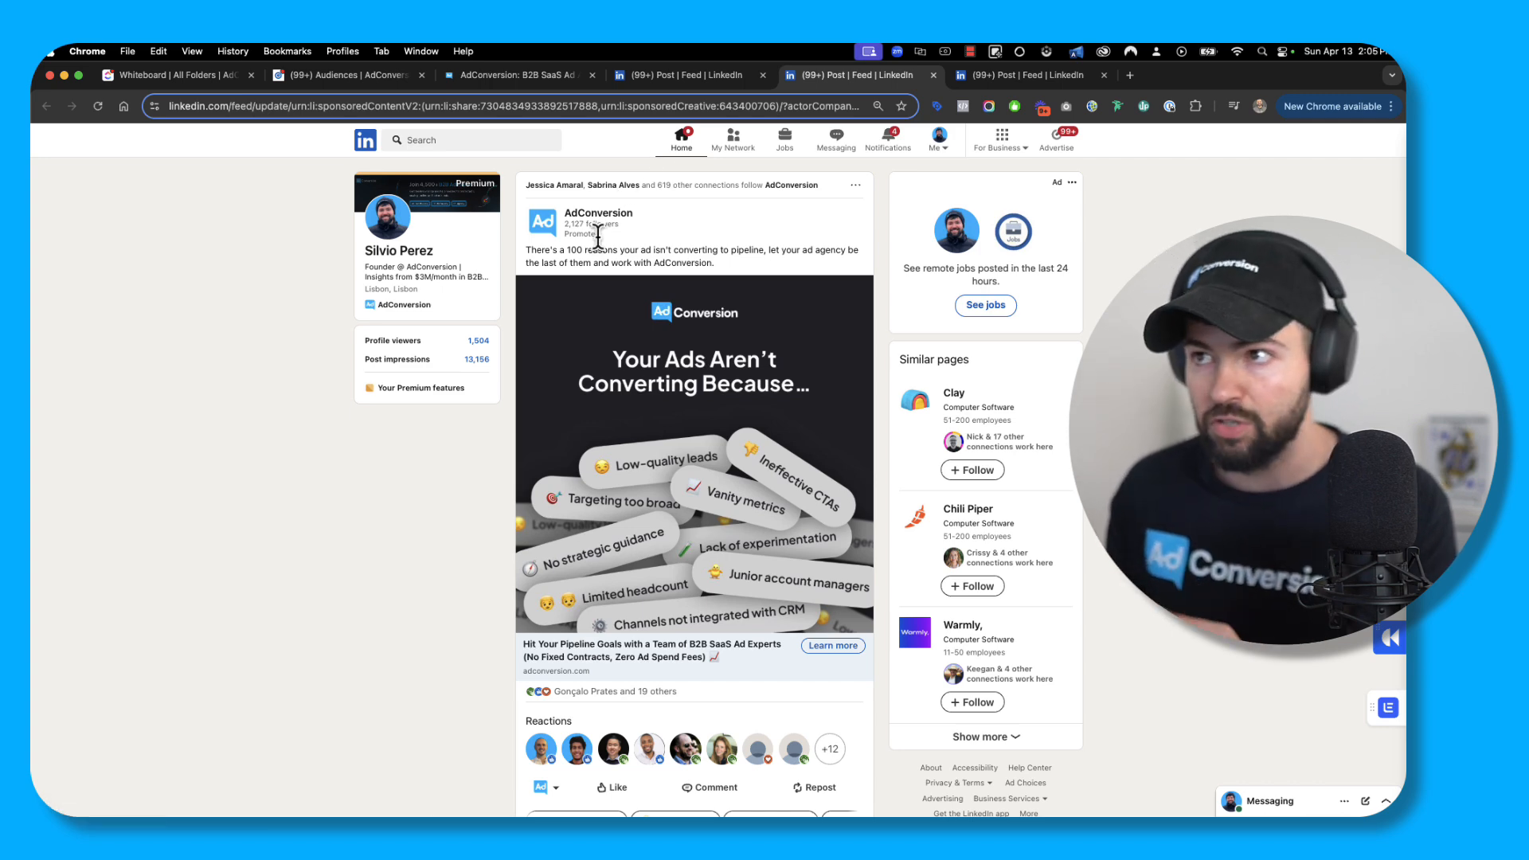
- In Campaign Manager's Audiences page, start a new matched audience that retargets by single image
left_click(379, 77)
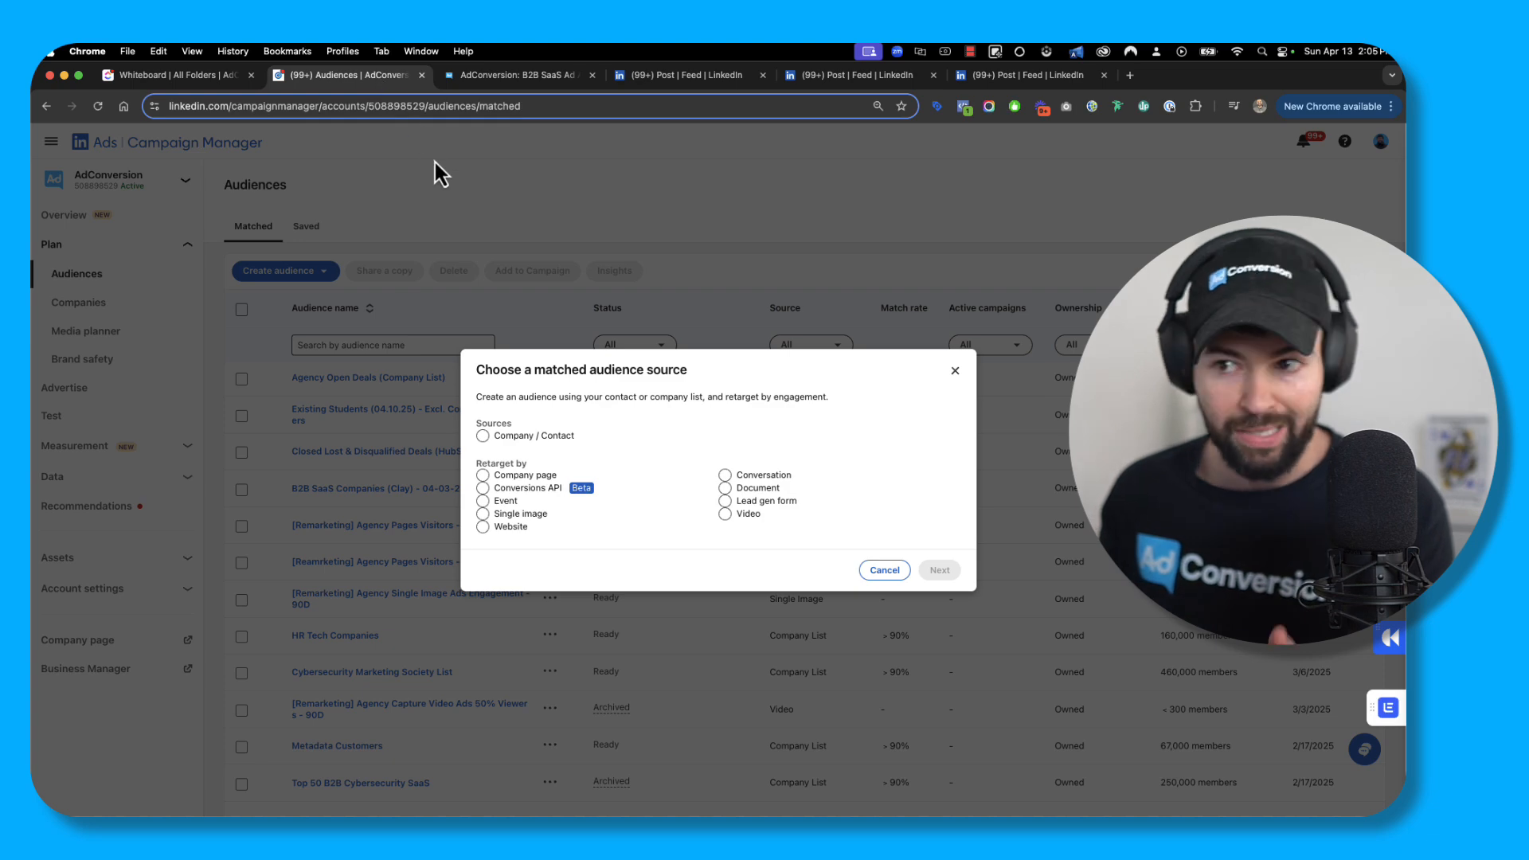
key("Escape")
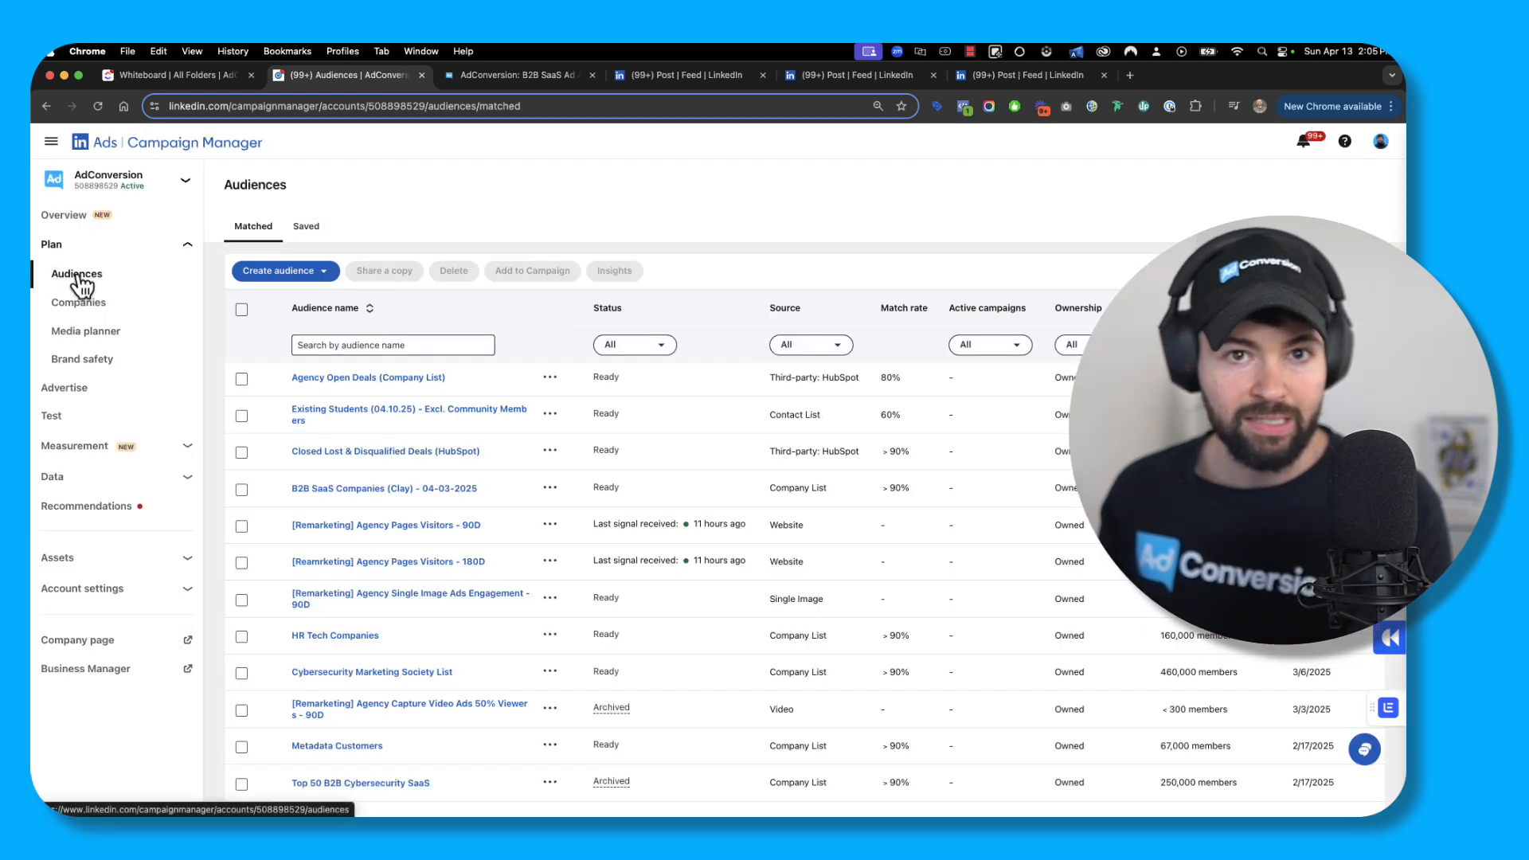
left_click(306, 271)
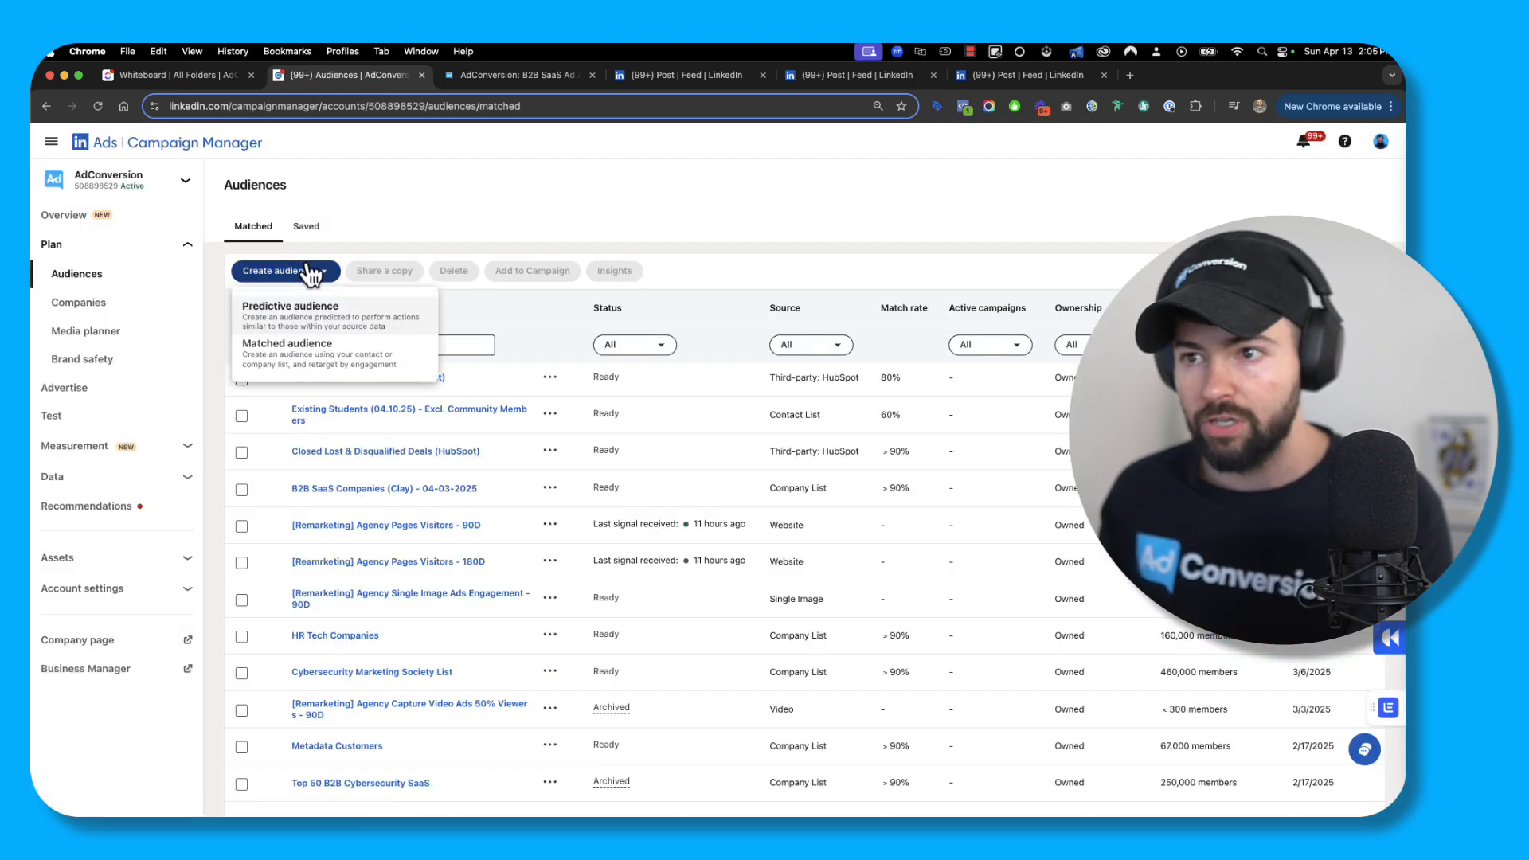
left_click(285, 349)
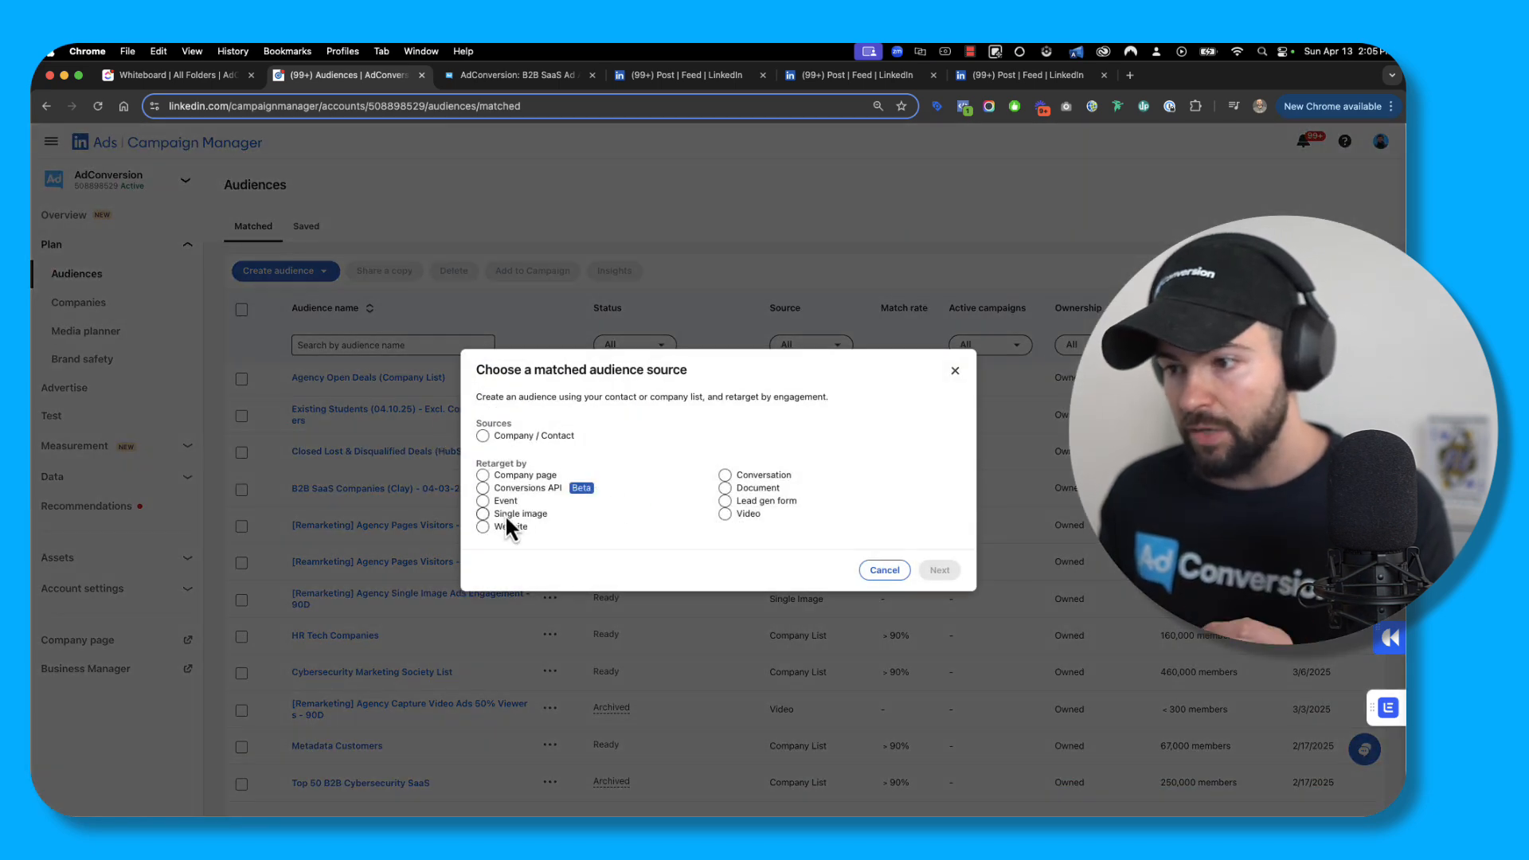
left_click(506, 516)
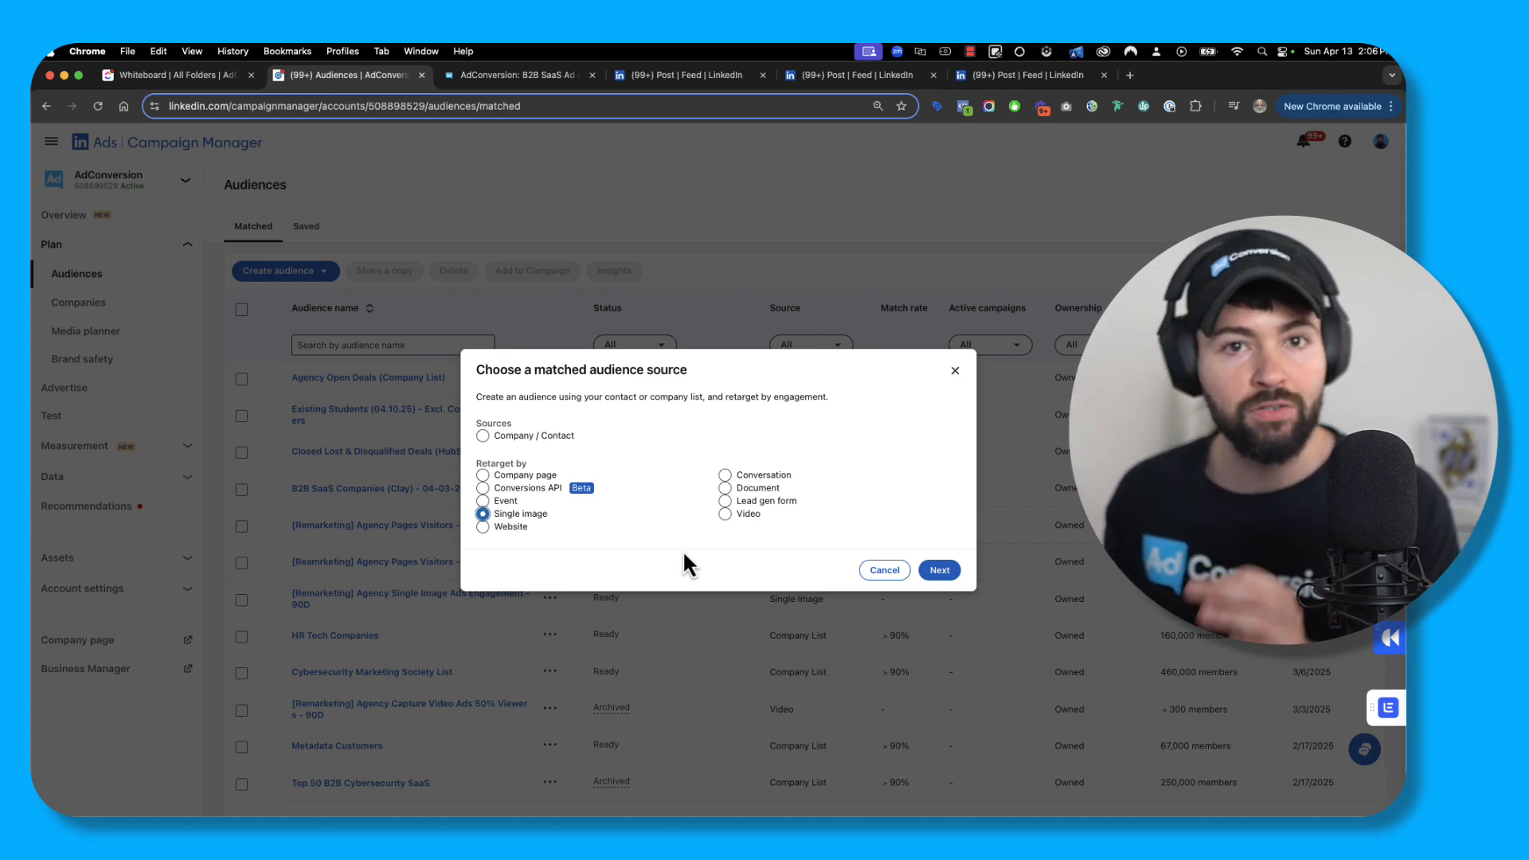
left_click(939, 570)
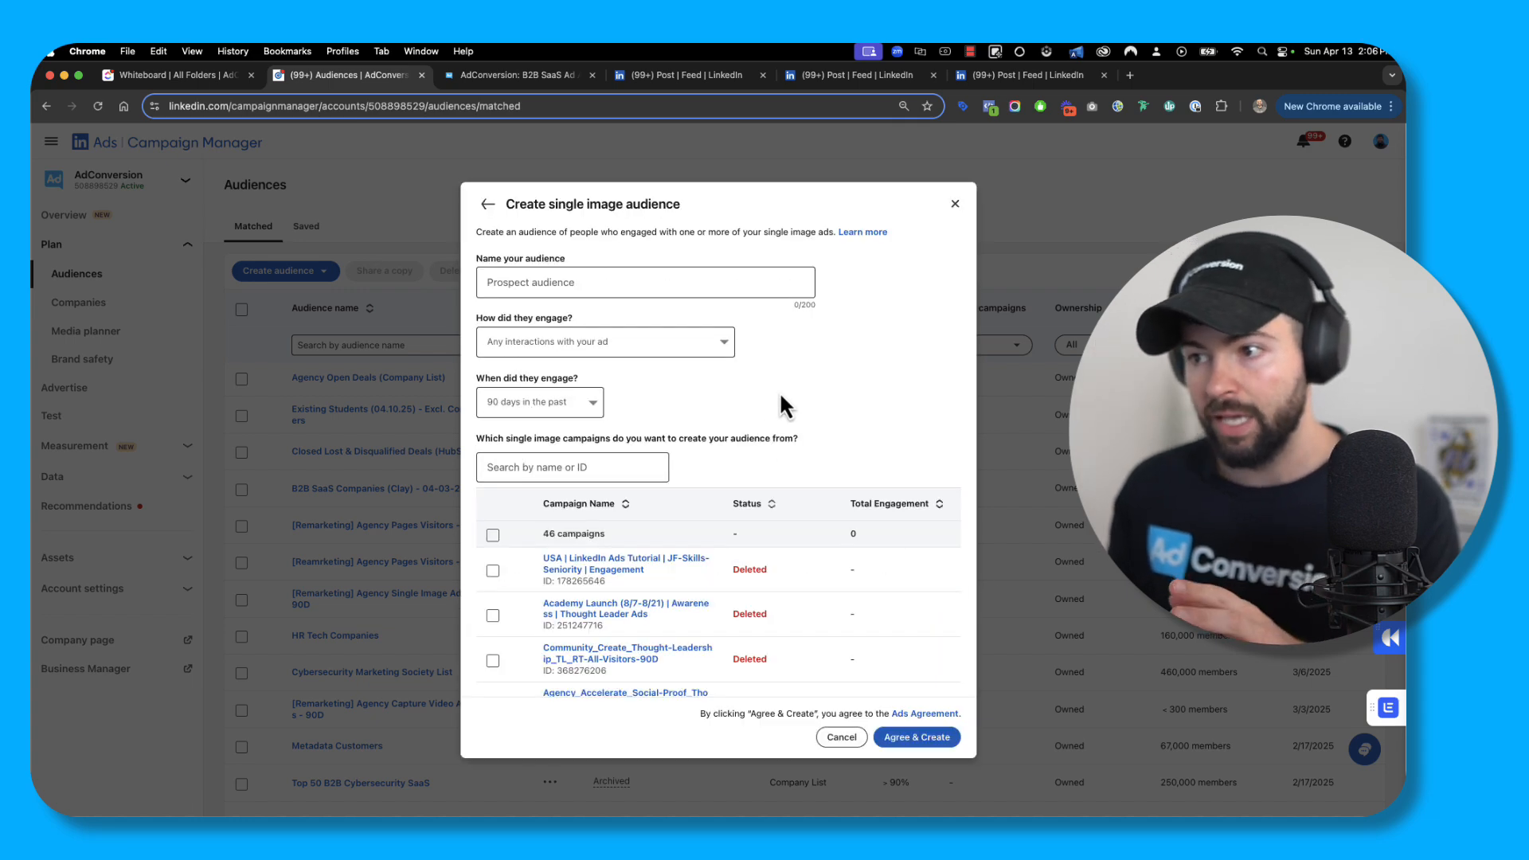
- Review the available time windows and engagement types for the single image audience, keeping the current selections
left_click(588, 403)
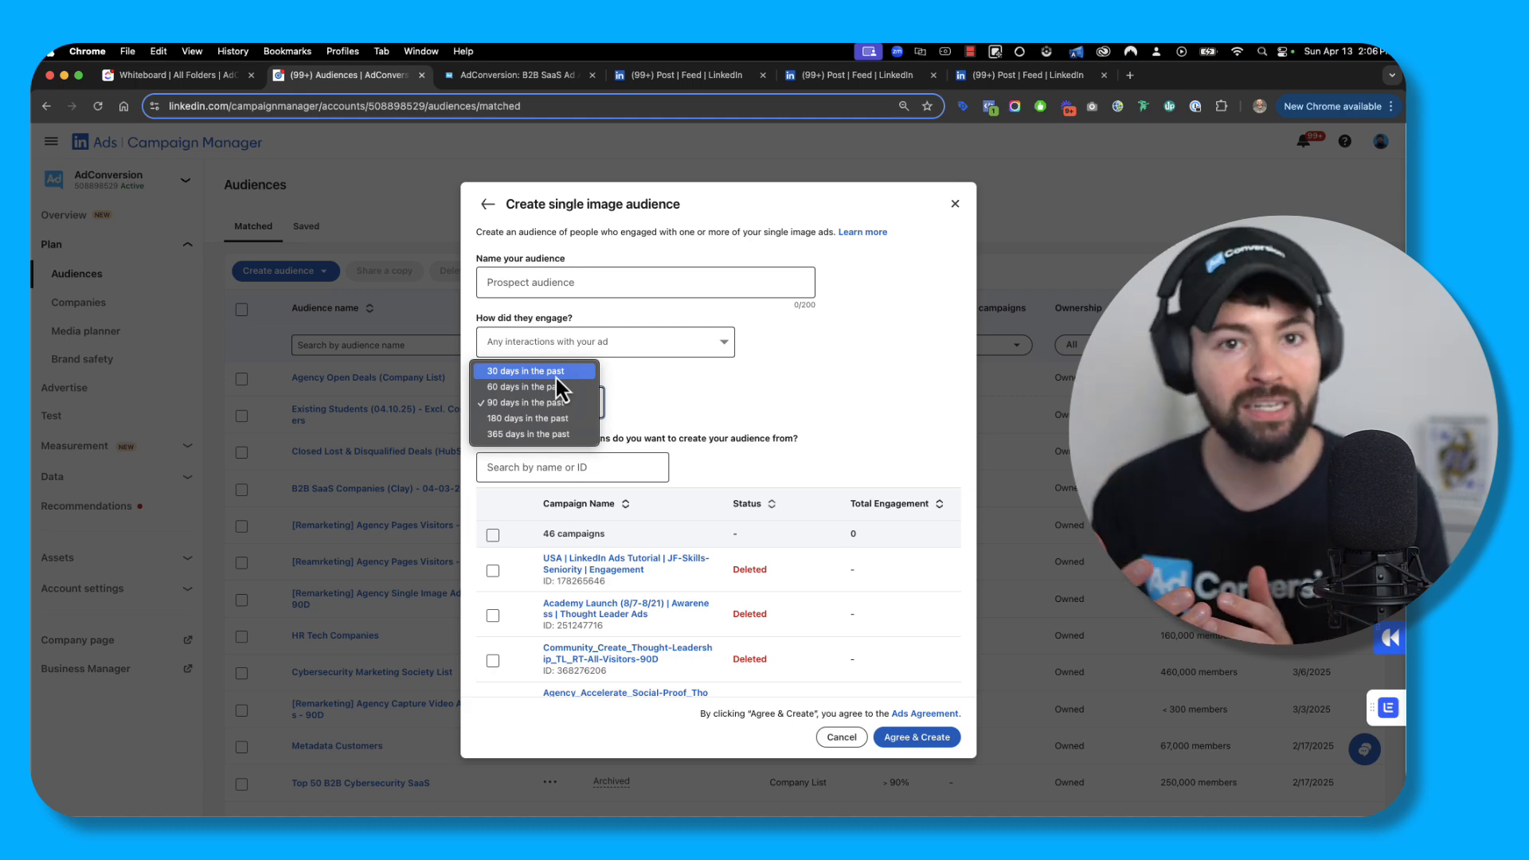
left_click(645, 374)
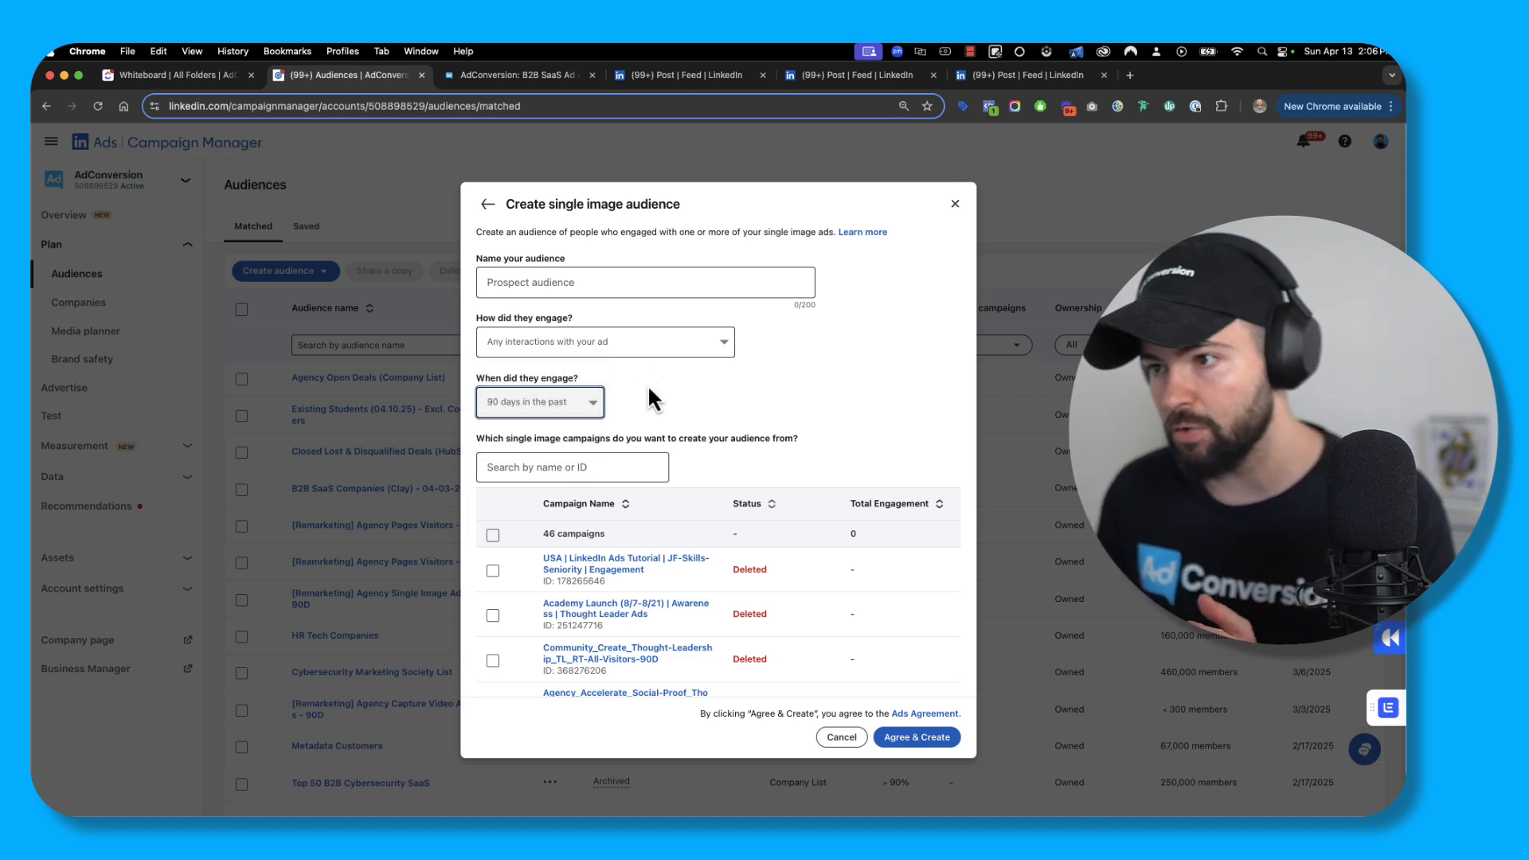
left_click(652, 356)
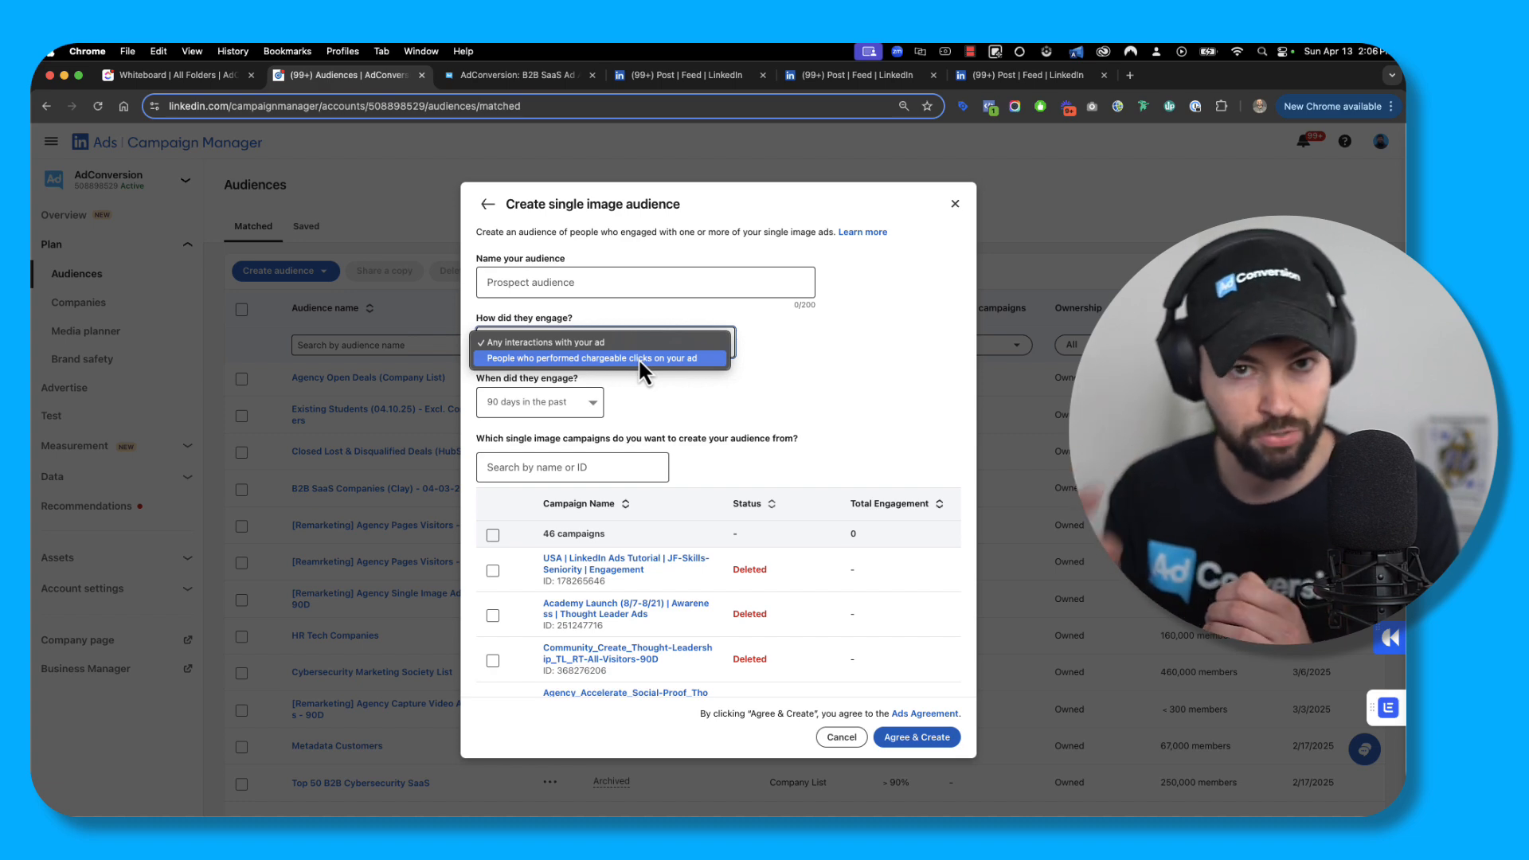
left_click(802, 388)
- Sort the single image campaigns by highest total engagement and highlight the engagement figure of Community_Capture_Social-Proof_Single-Image_RT-90D
scroll(803, 388, "down", 1)
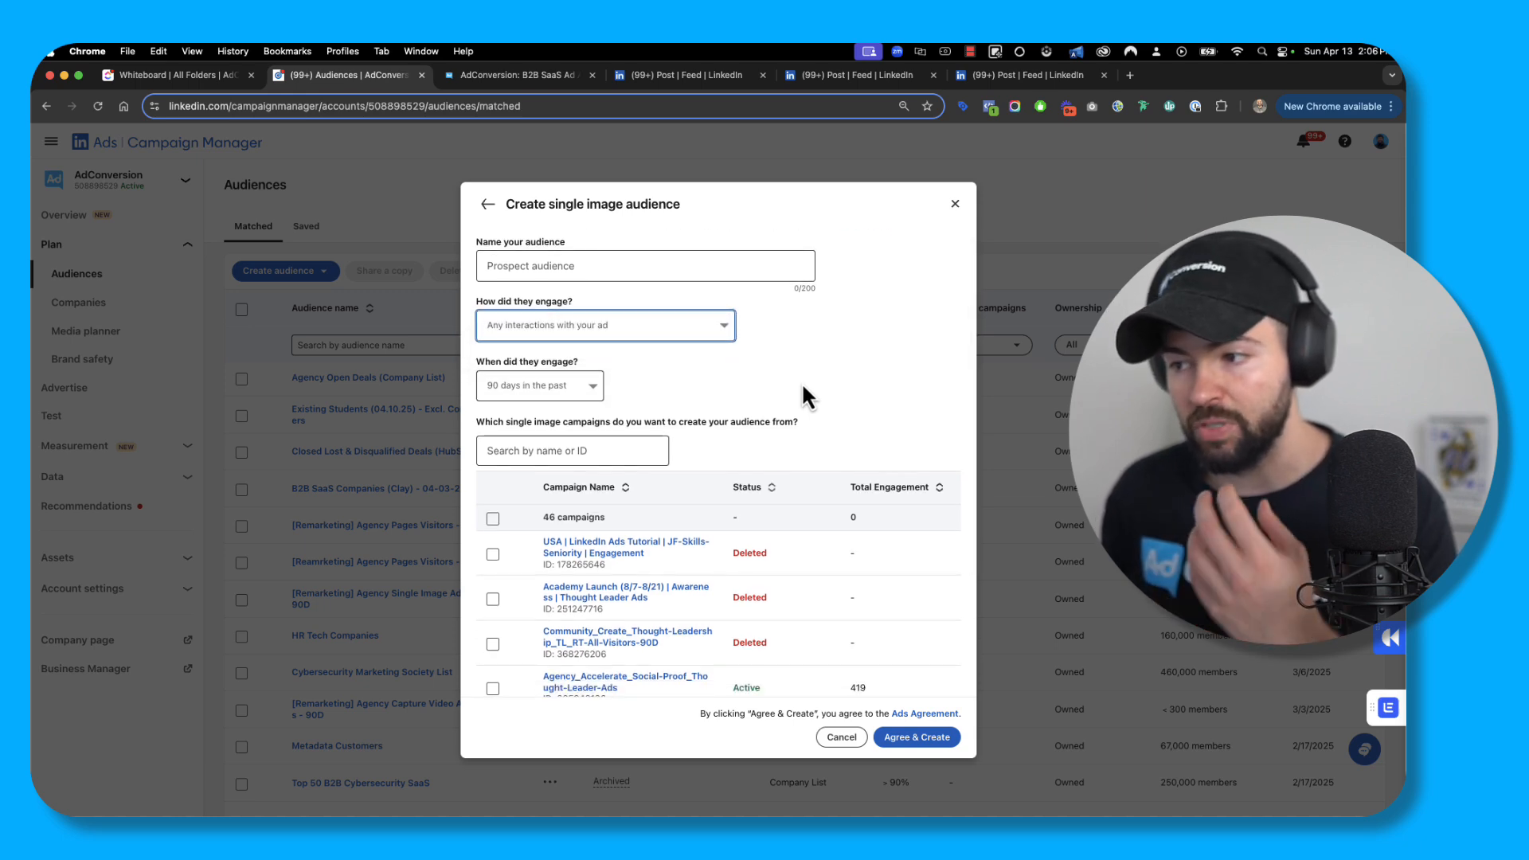
left_click(939, 488)
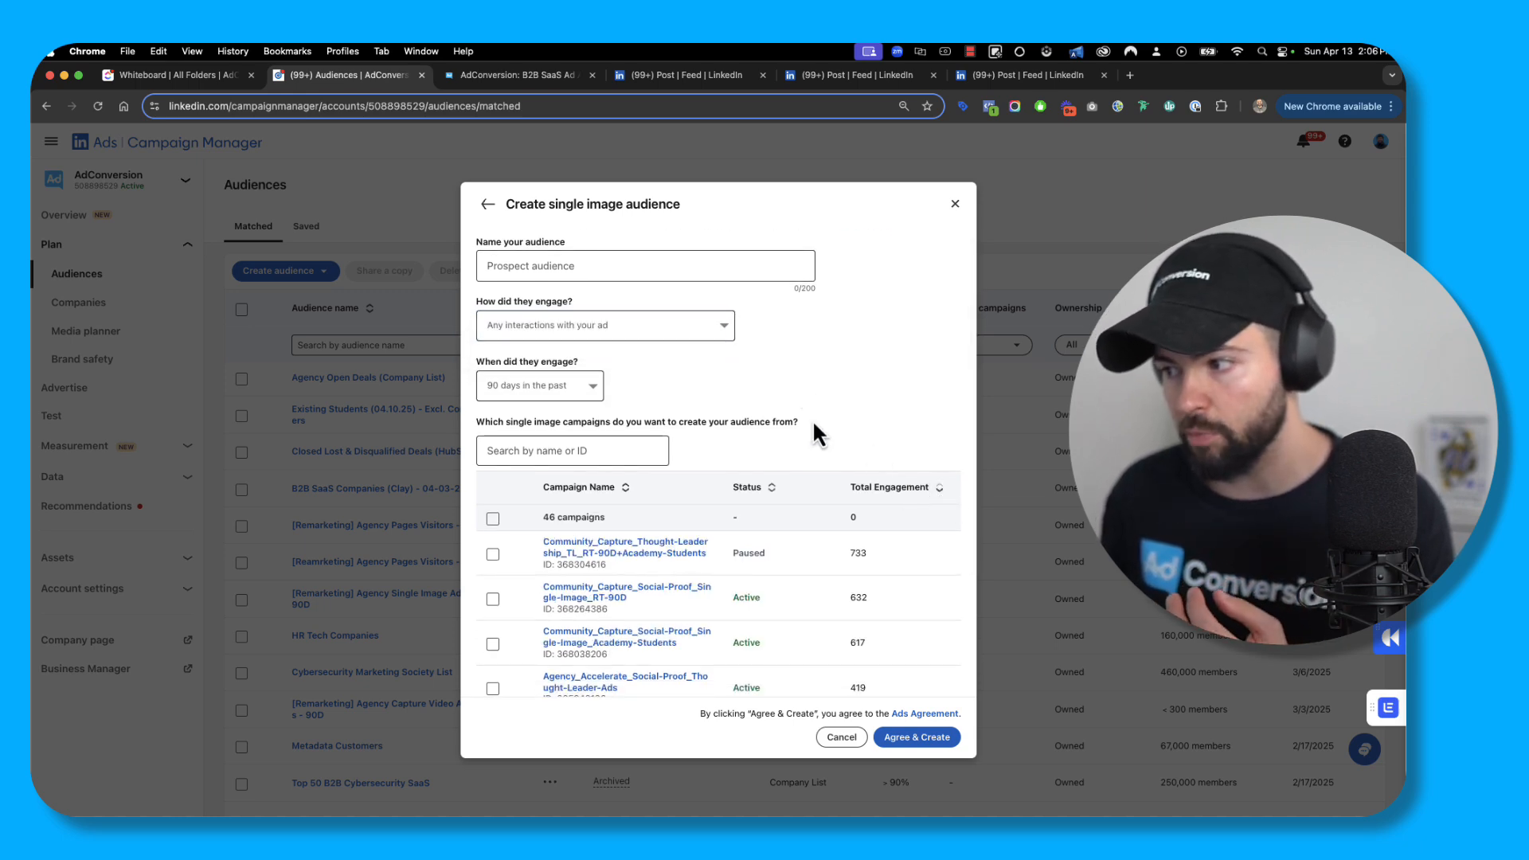
scroll(813, 424, "down", 3)
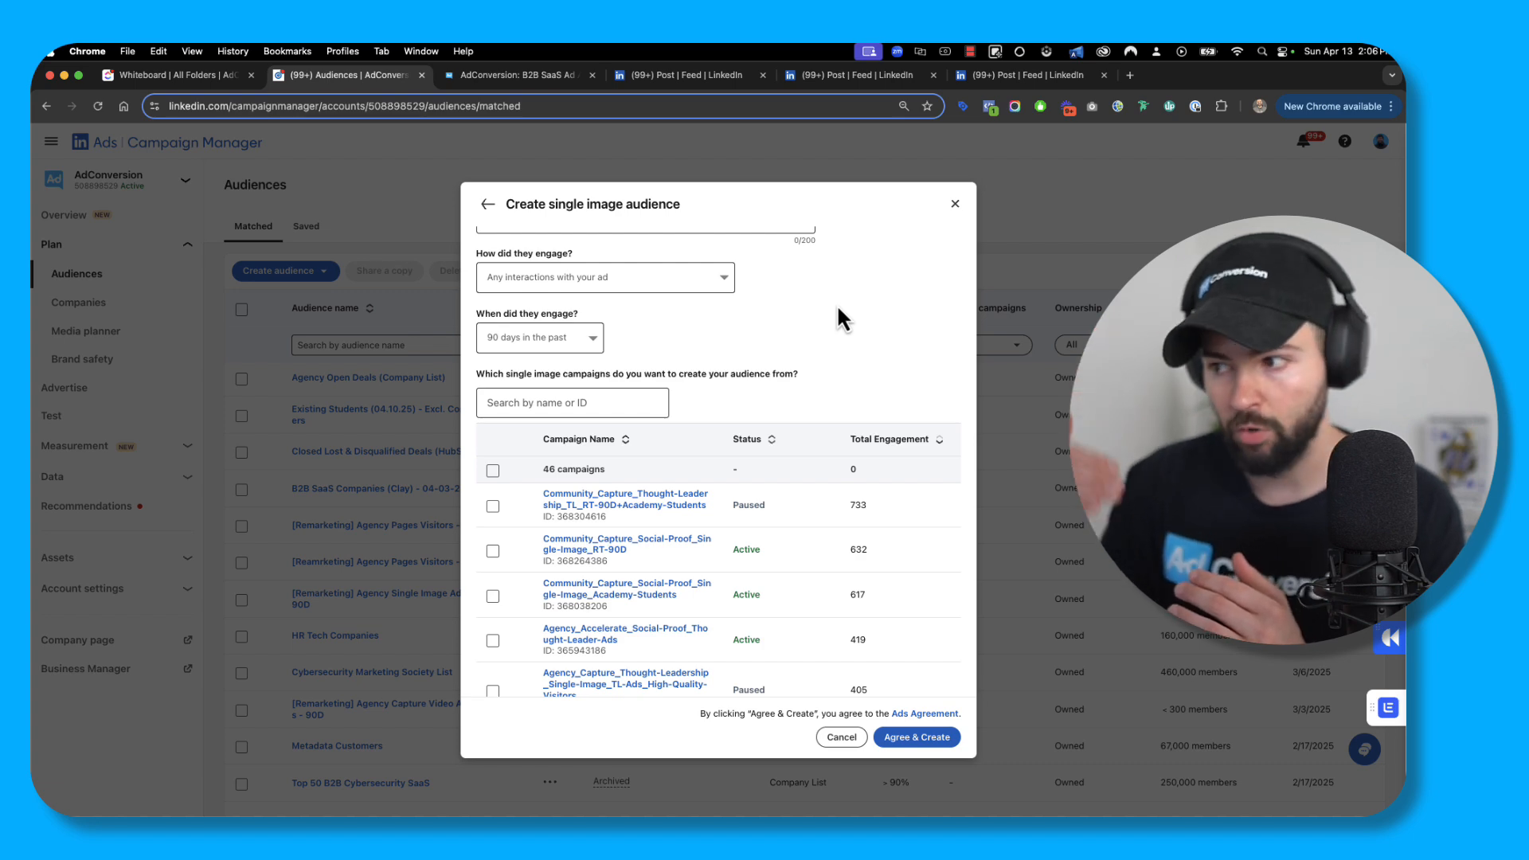
left_click_drag(849, 550, 884, 557)
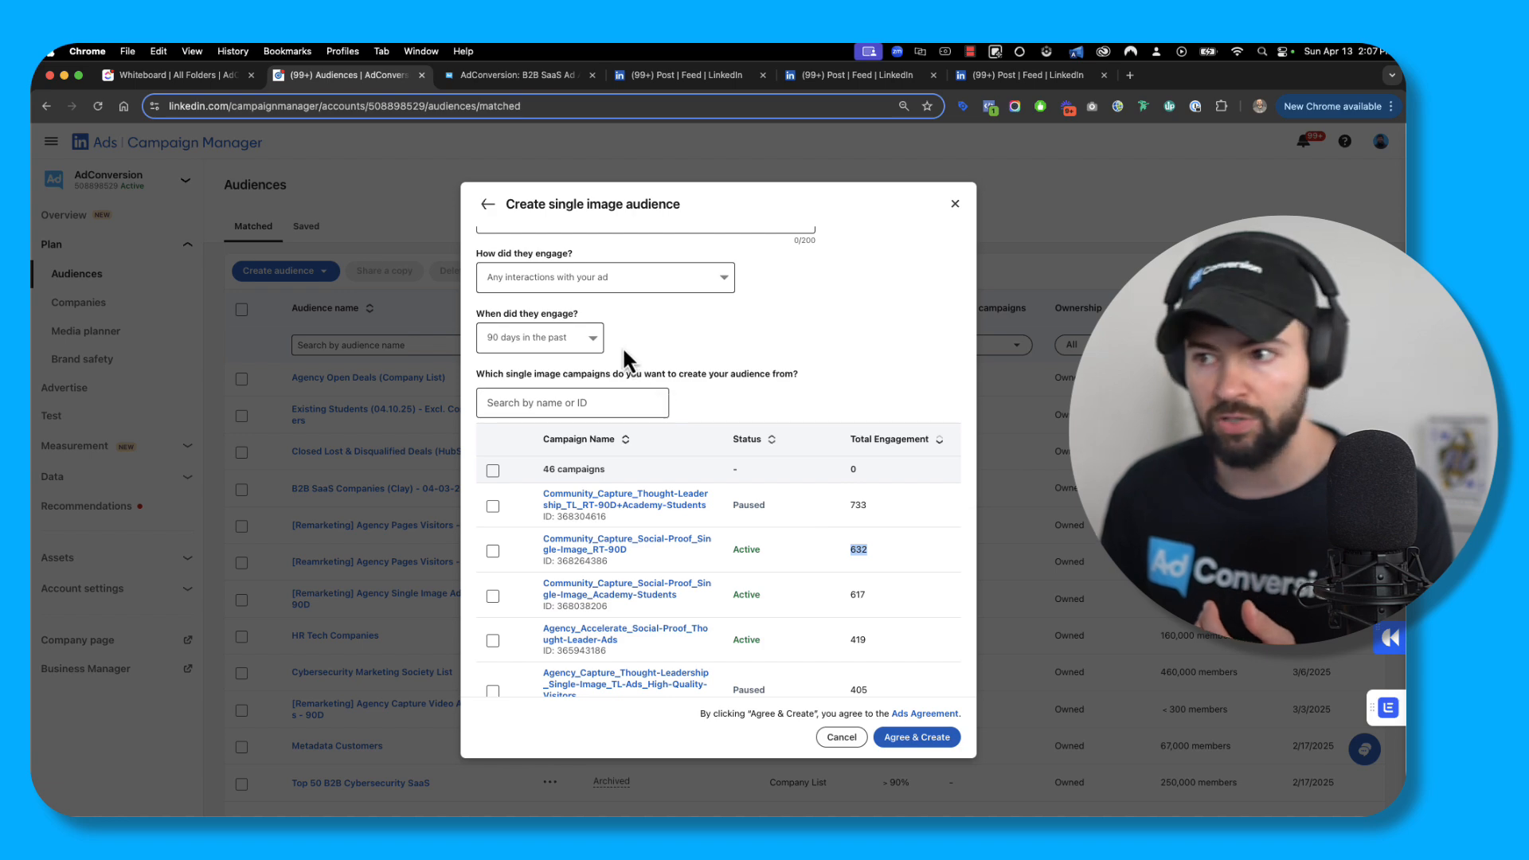
- Compare the campaigns' total engagement over the past 365 and 30 days, and set the engagement window back to 90 days
left_click(593, 339)
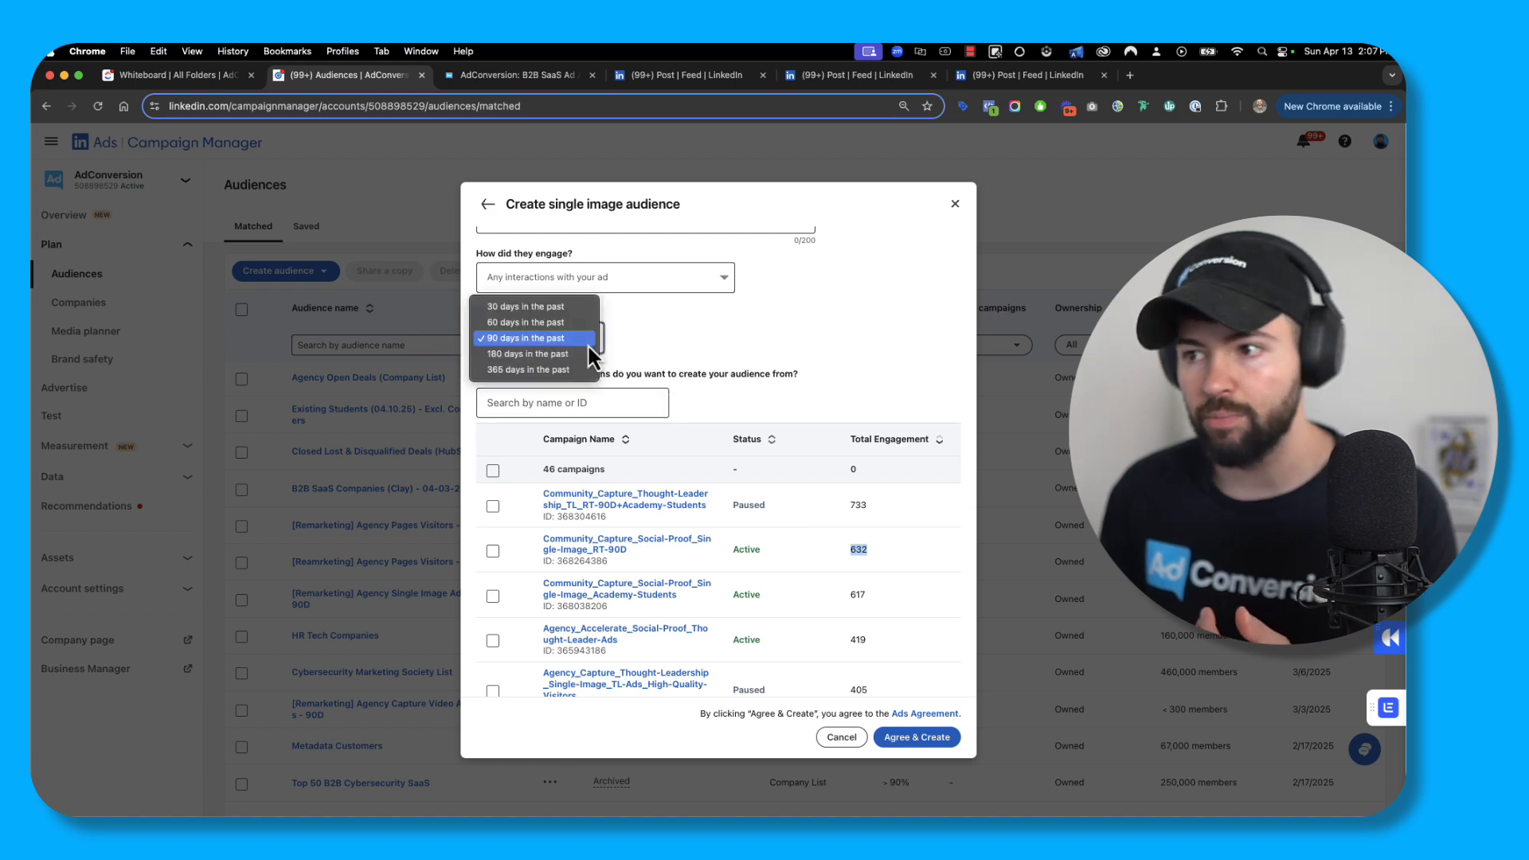
left_click(529, 367)
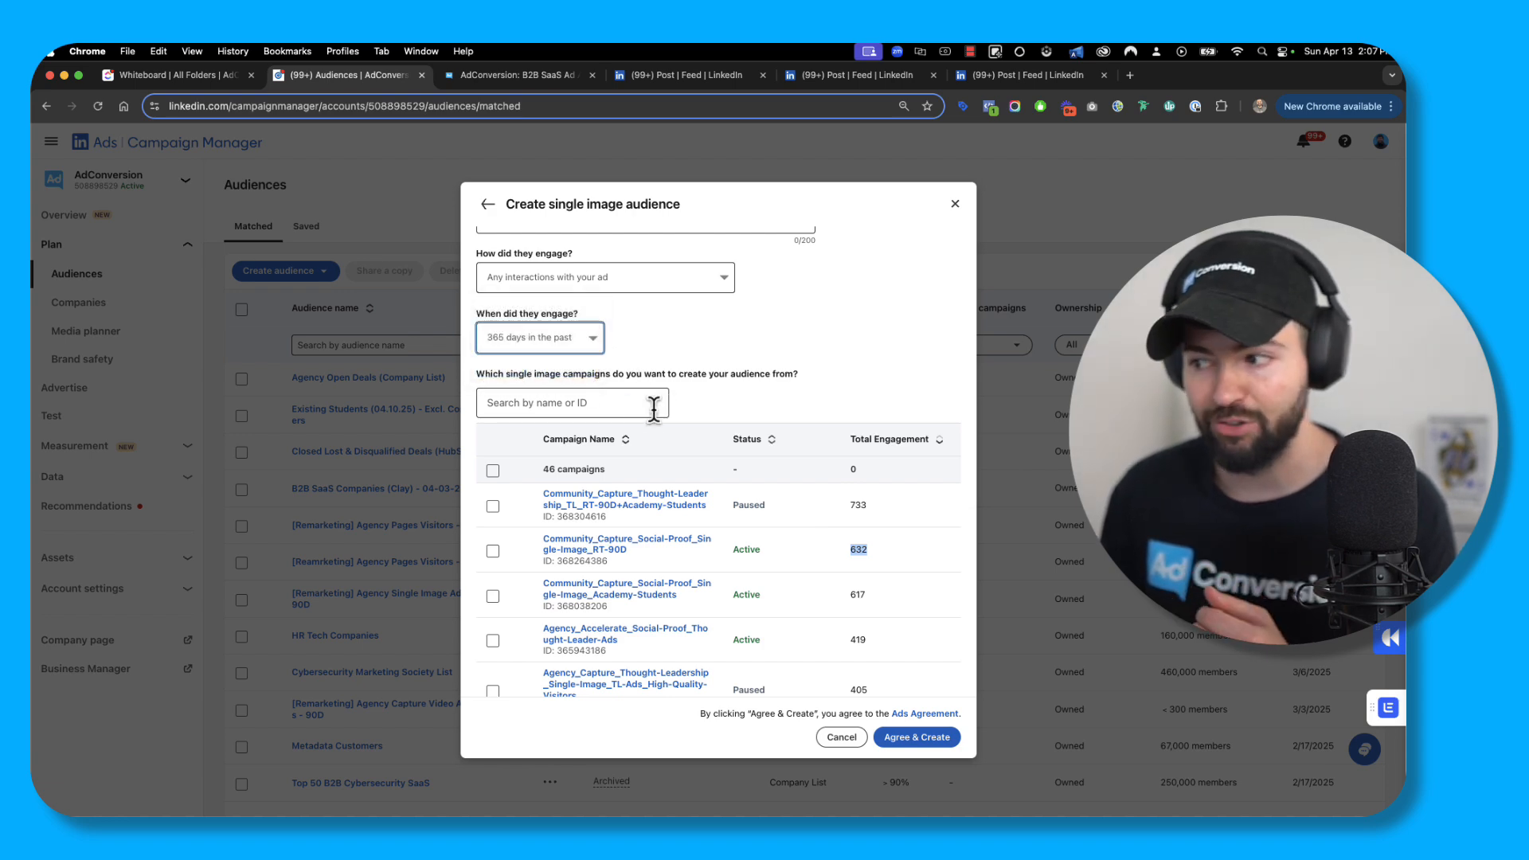
double_click(854, 552)
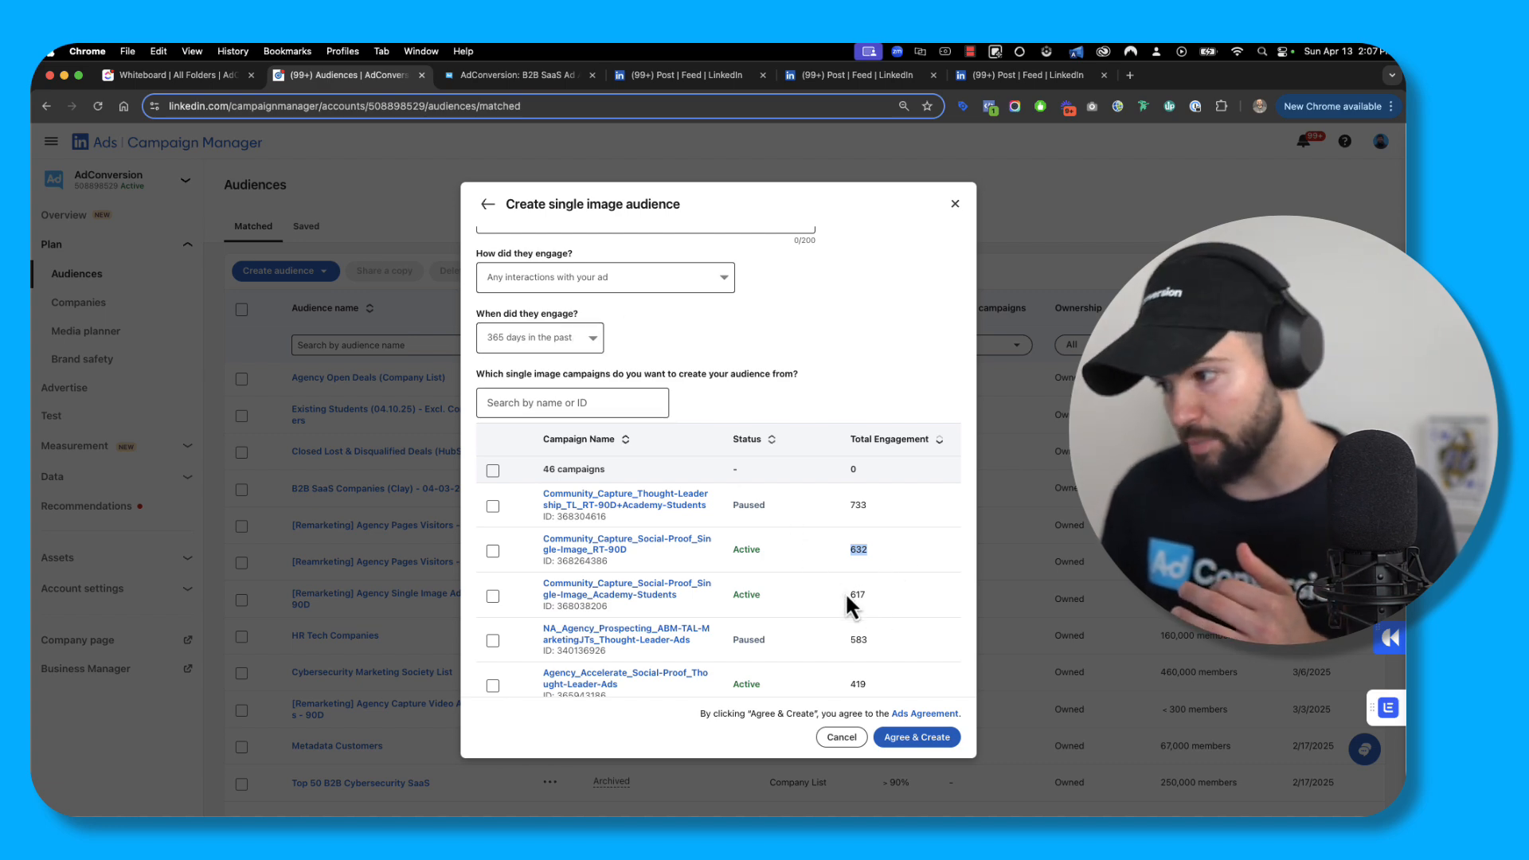
left_click(547, 326)
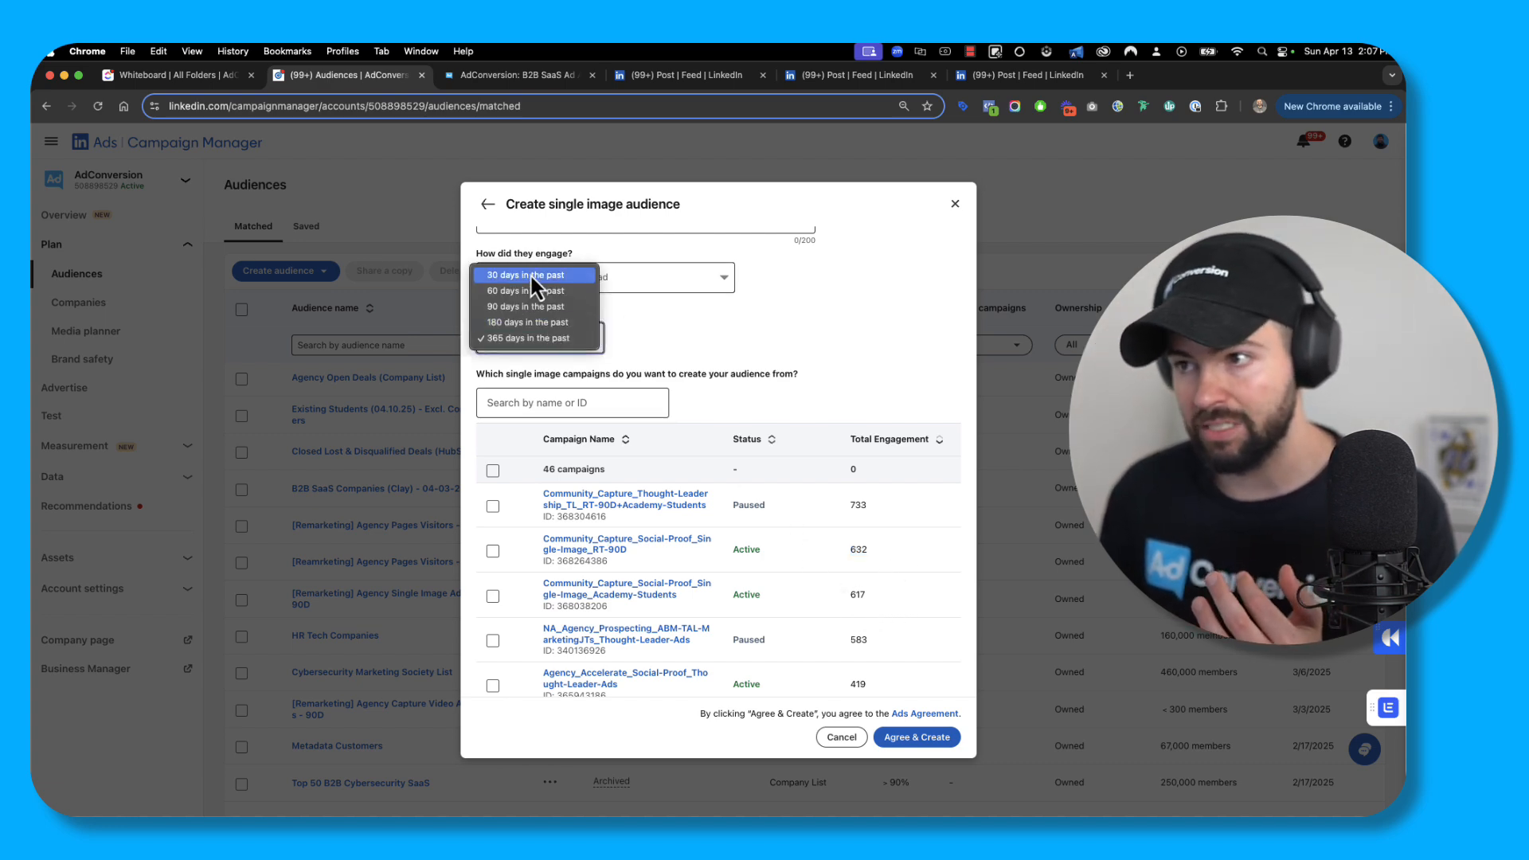
left_click(575, 309)
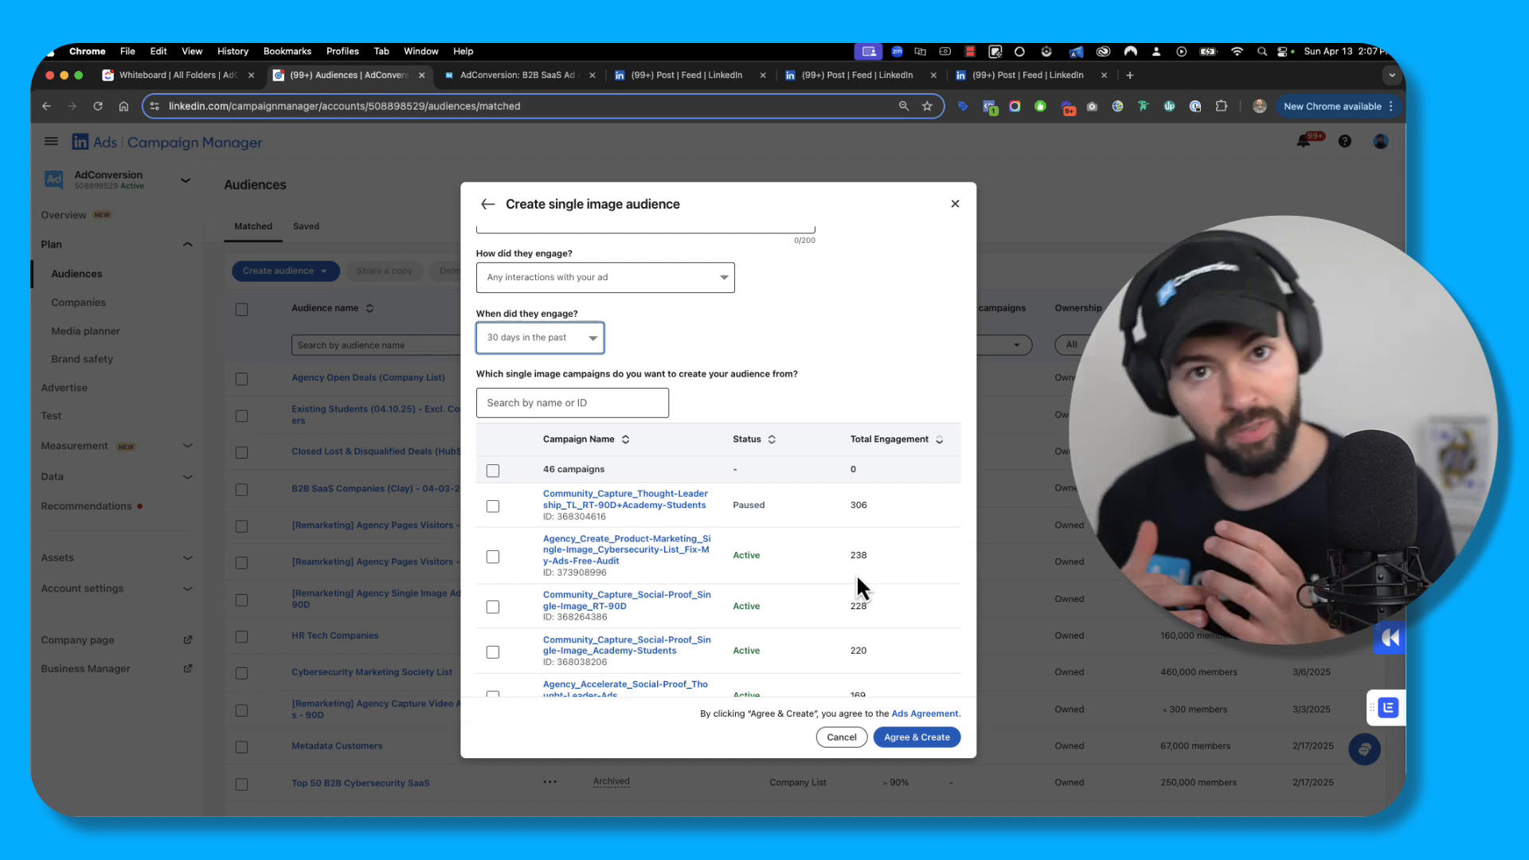
left_click(593, 341)
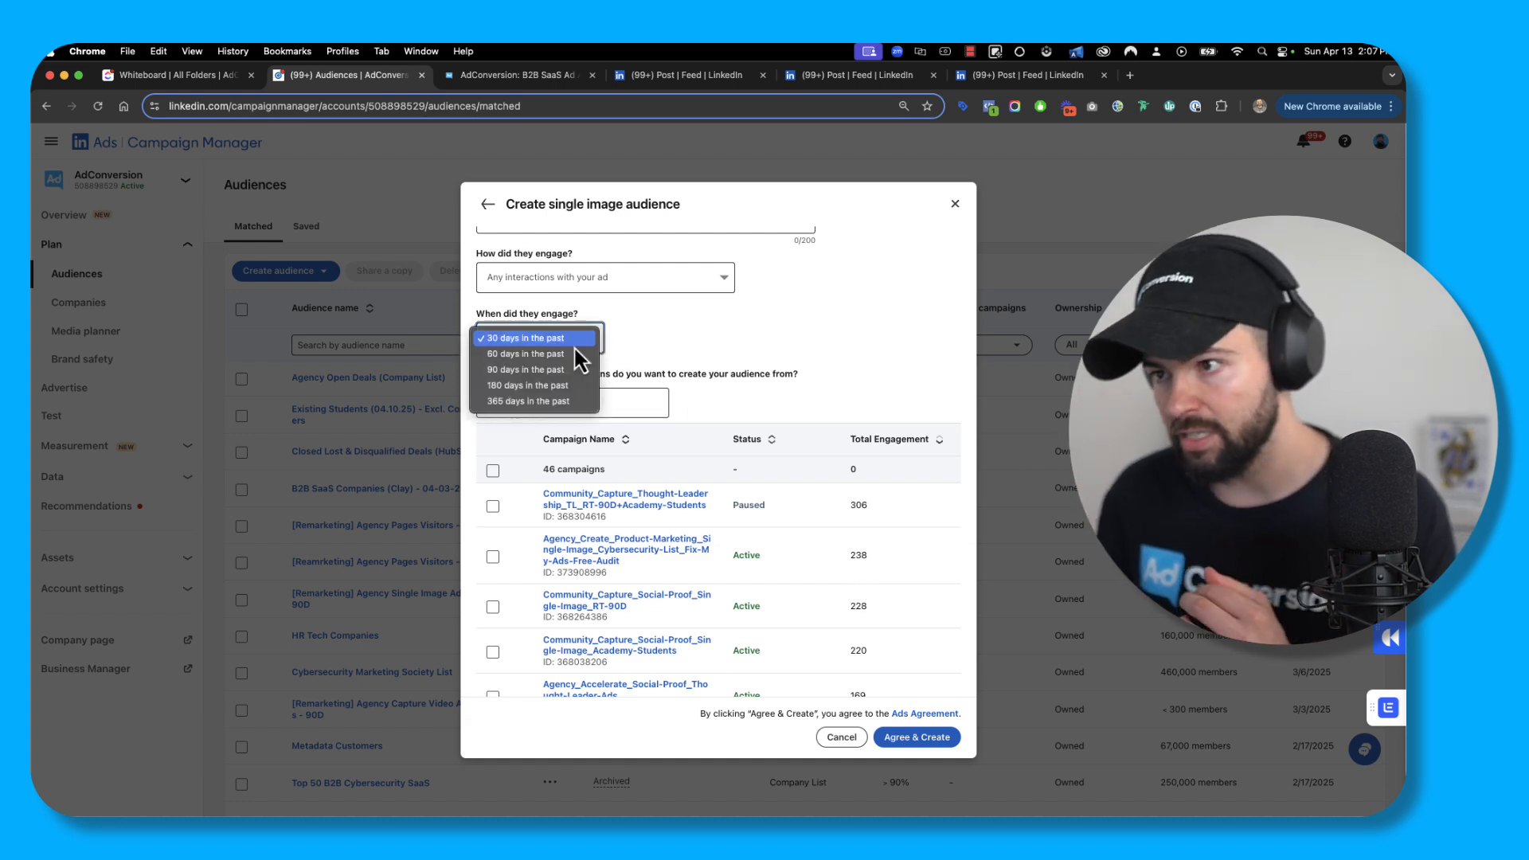
left_click(559, 371)
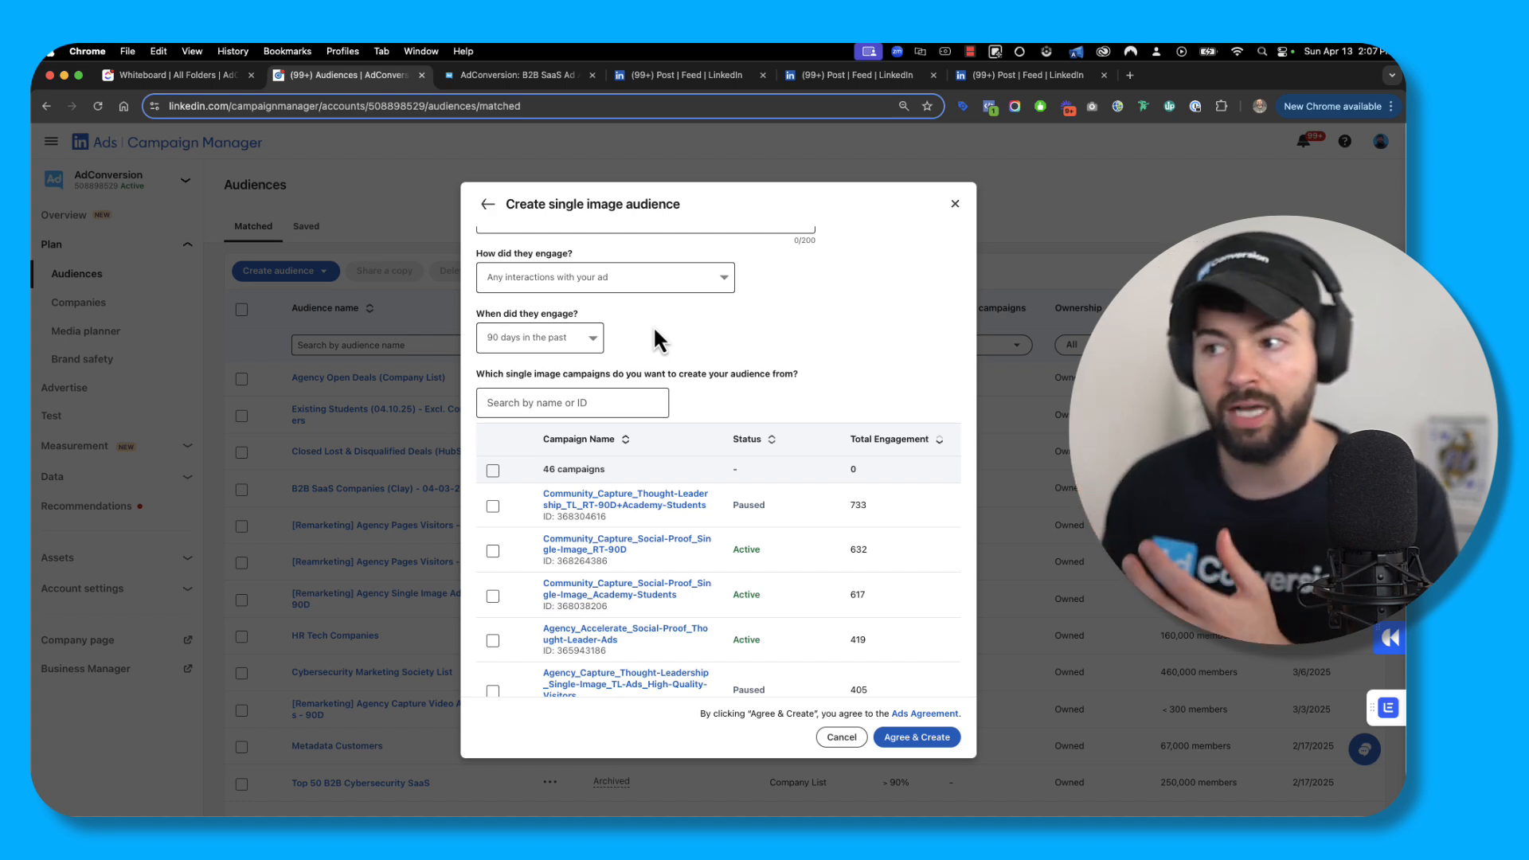
- Select Community_Capture_Social-Proof_Single-Image_RT-90D and Community_Capture_Social-Proof_Single-Image_Academy-Students as source campaigns, keeping the 90-day engagement window
left_click(557, 335)
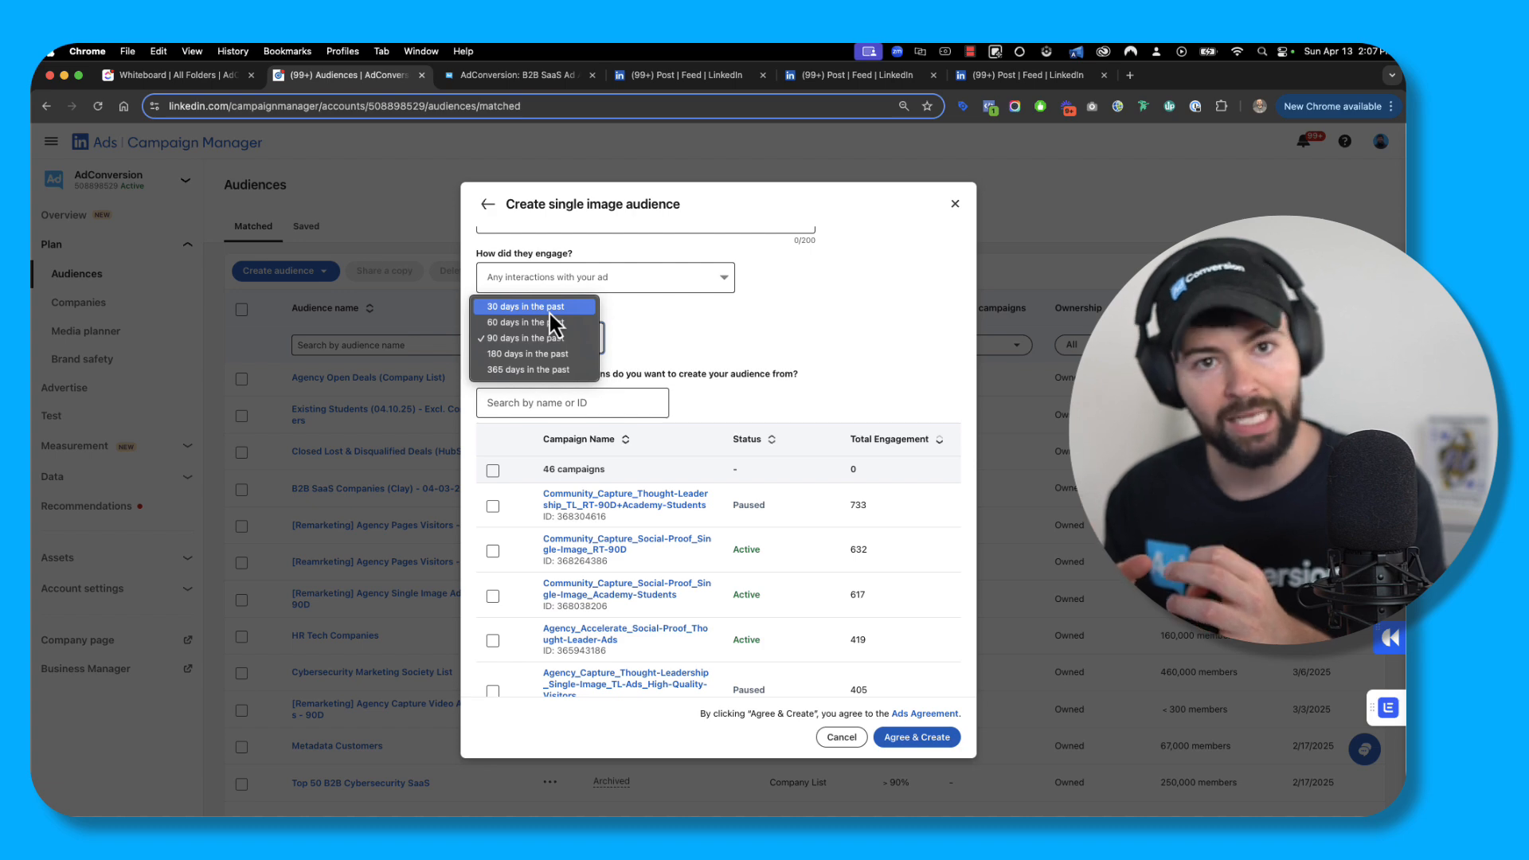
left_click(651, 330)
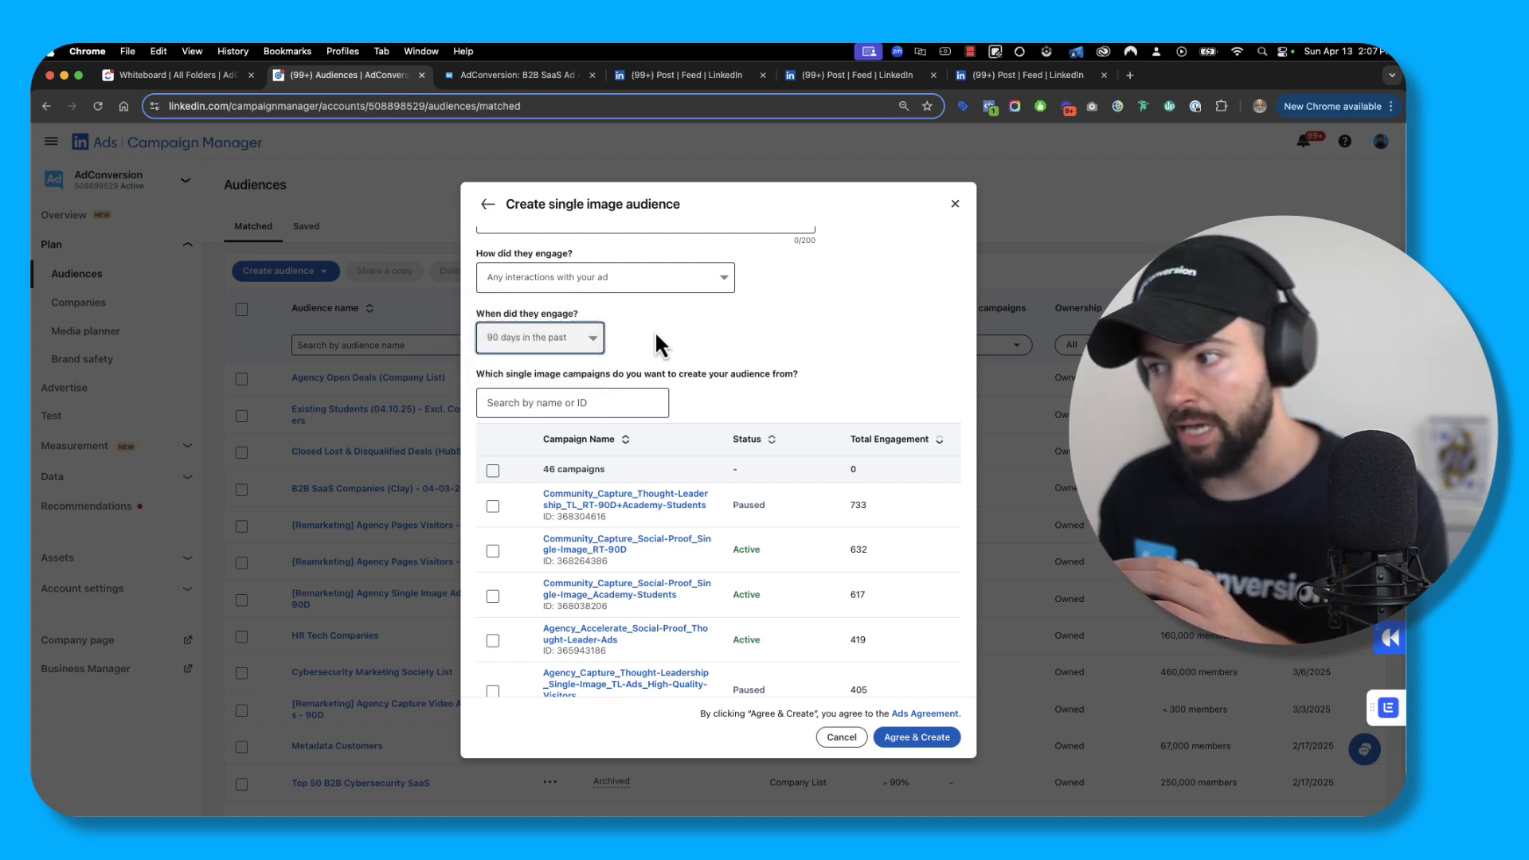
left_click(492, 550)
left_click(492, 595)
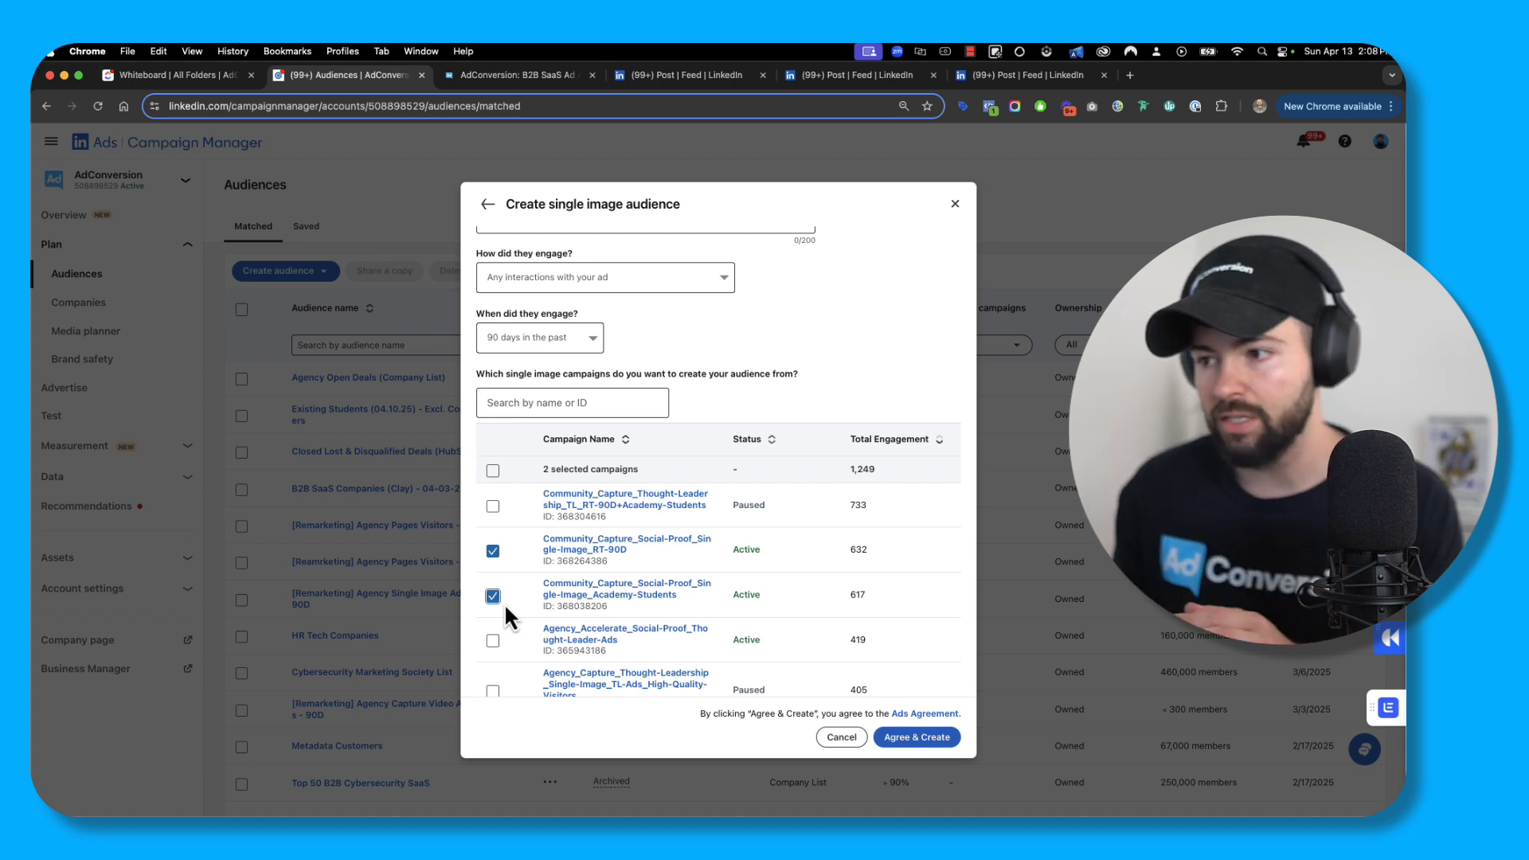
- Review the engagement type options for the single image audience, keeping any interactions with the ad, and look over the campaign list
scroll(740, 358, "up", 3)
scroll(740, 358, "down", 2)
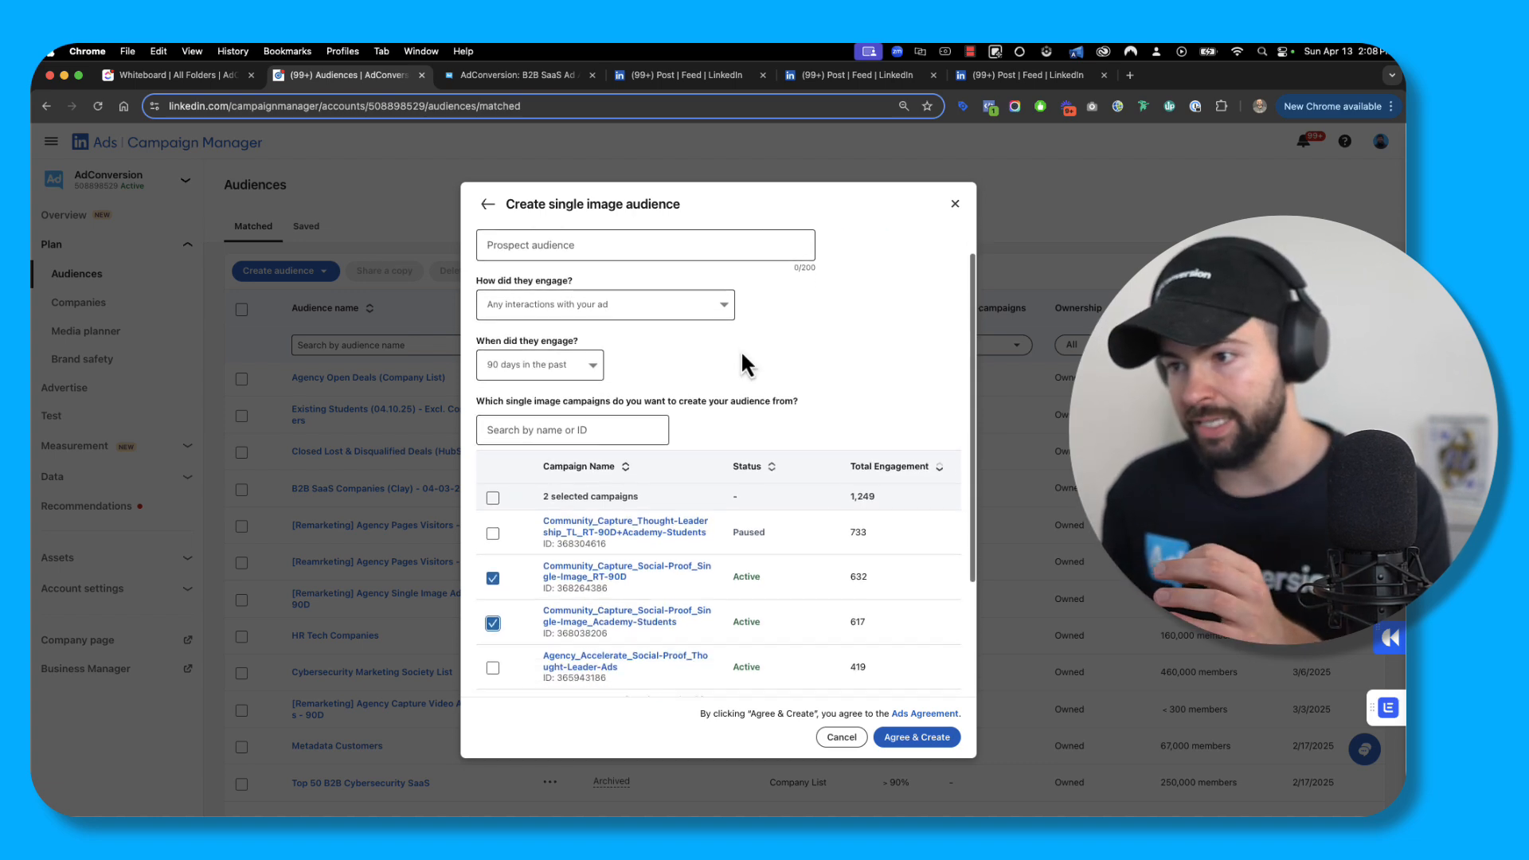
scroll(742, 356, "up", 1)
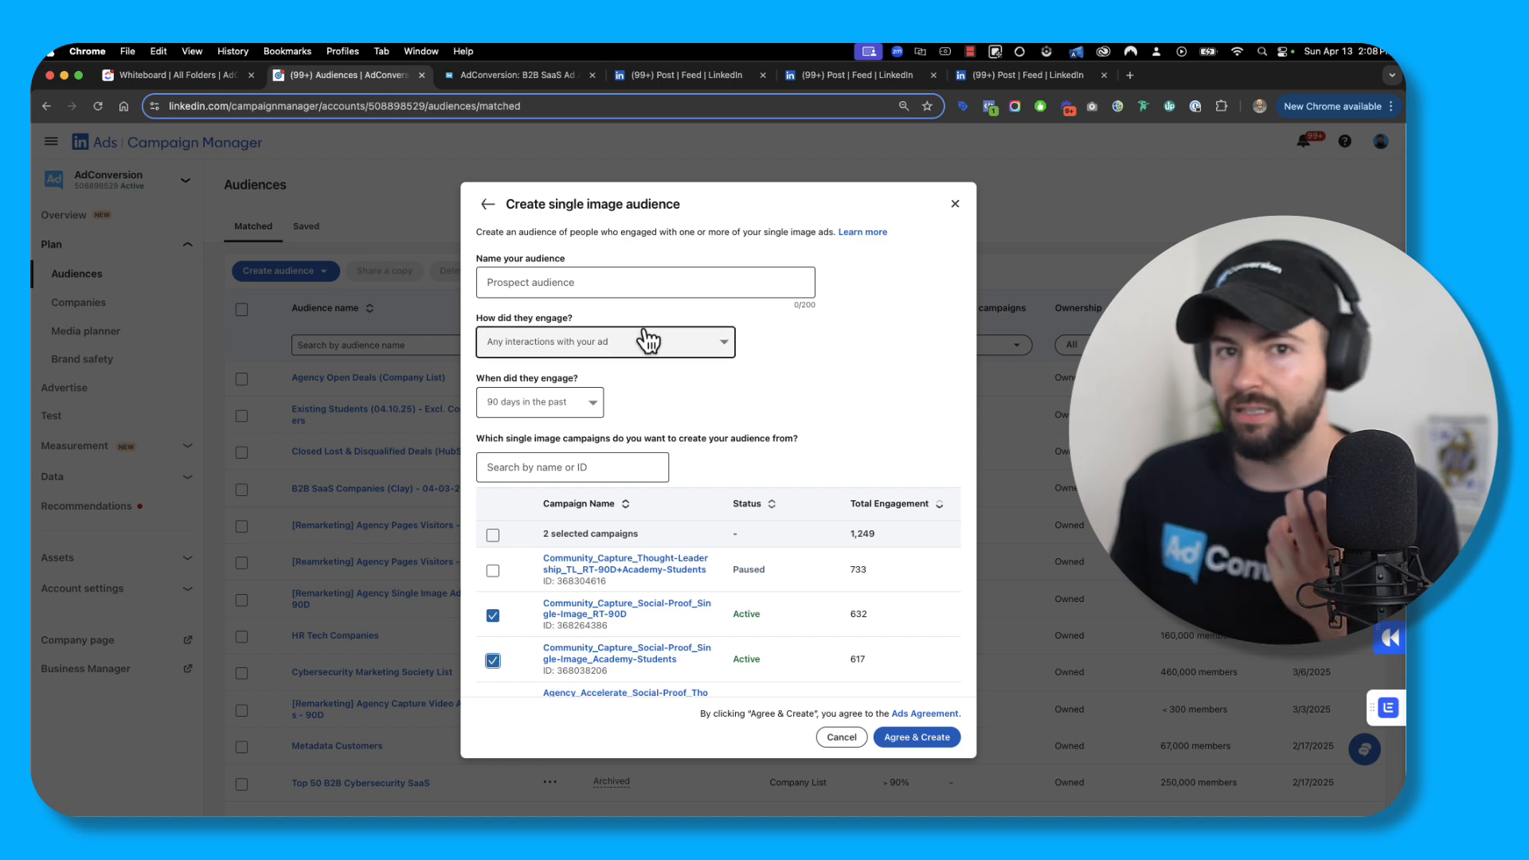
left_click(613, 342)
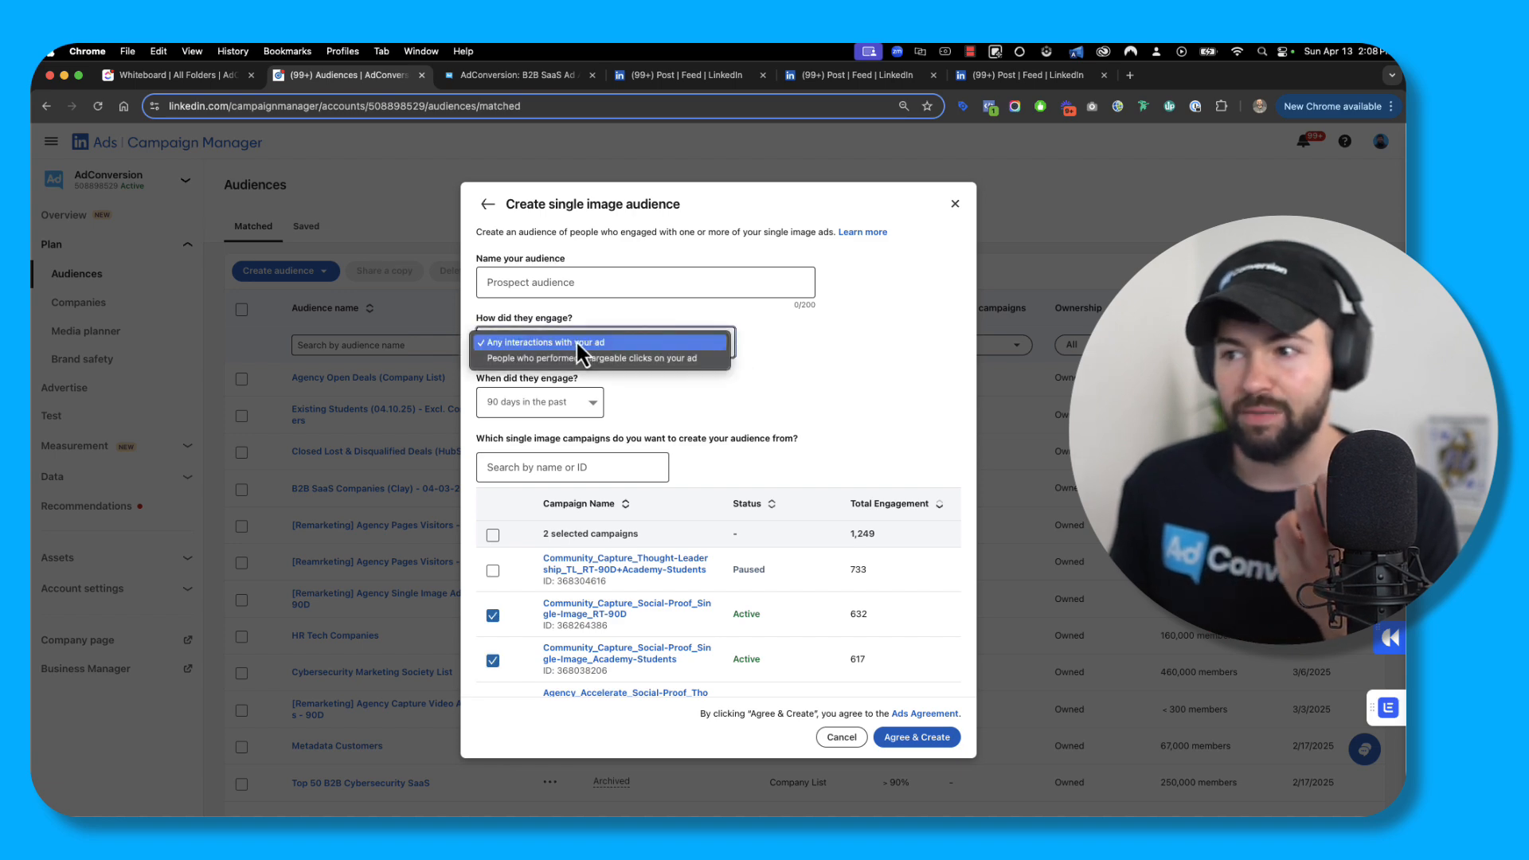
left_click(855, 421)
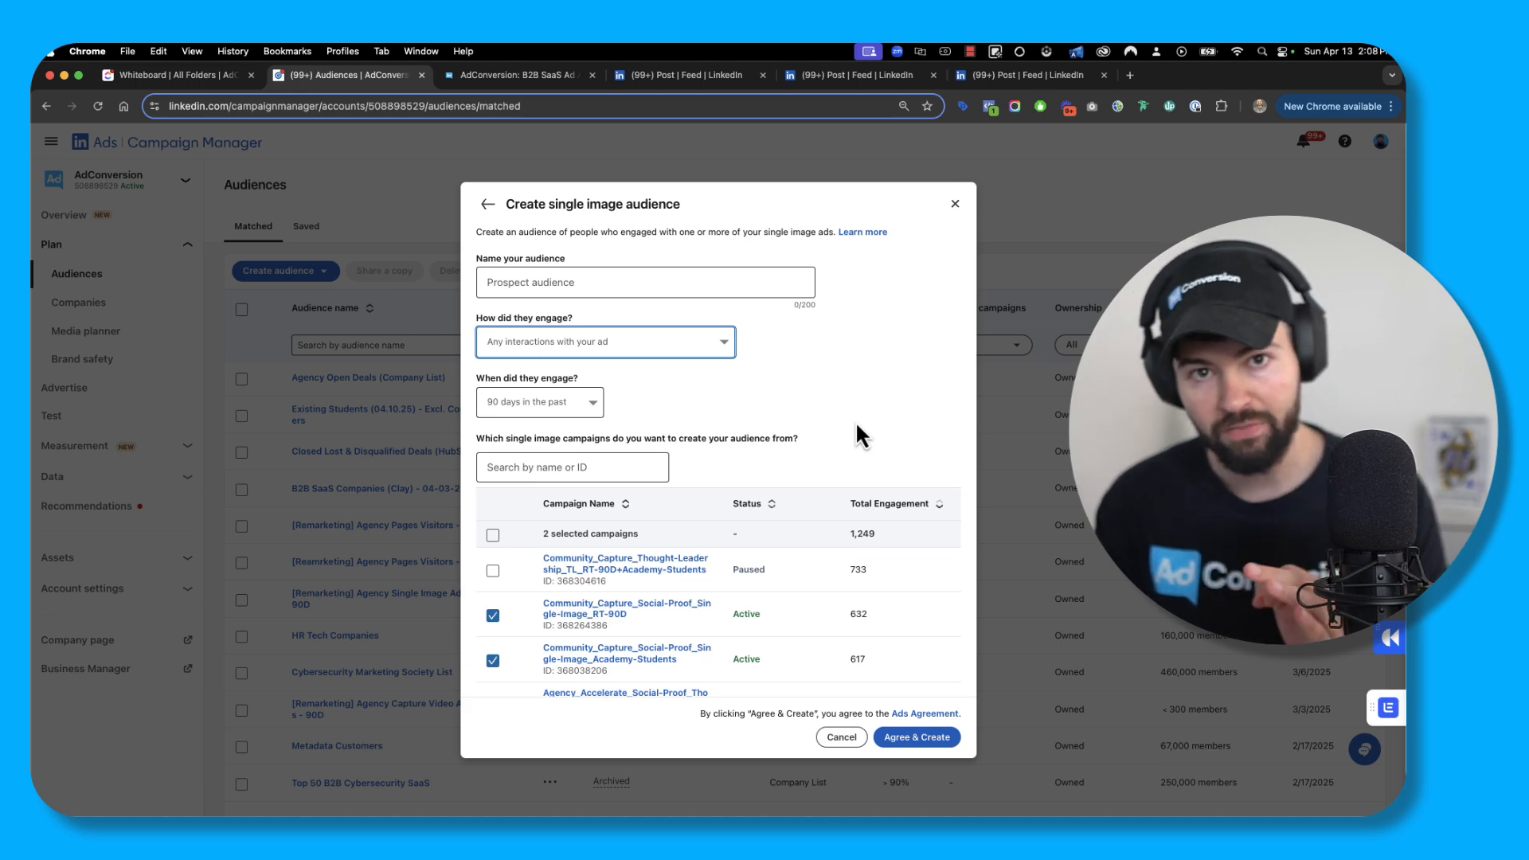
scroll(844, 418, "down", 4)
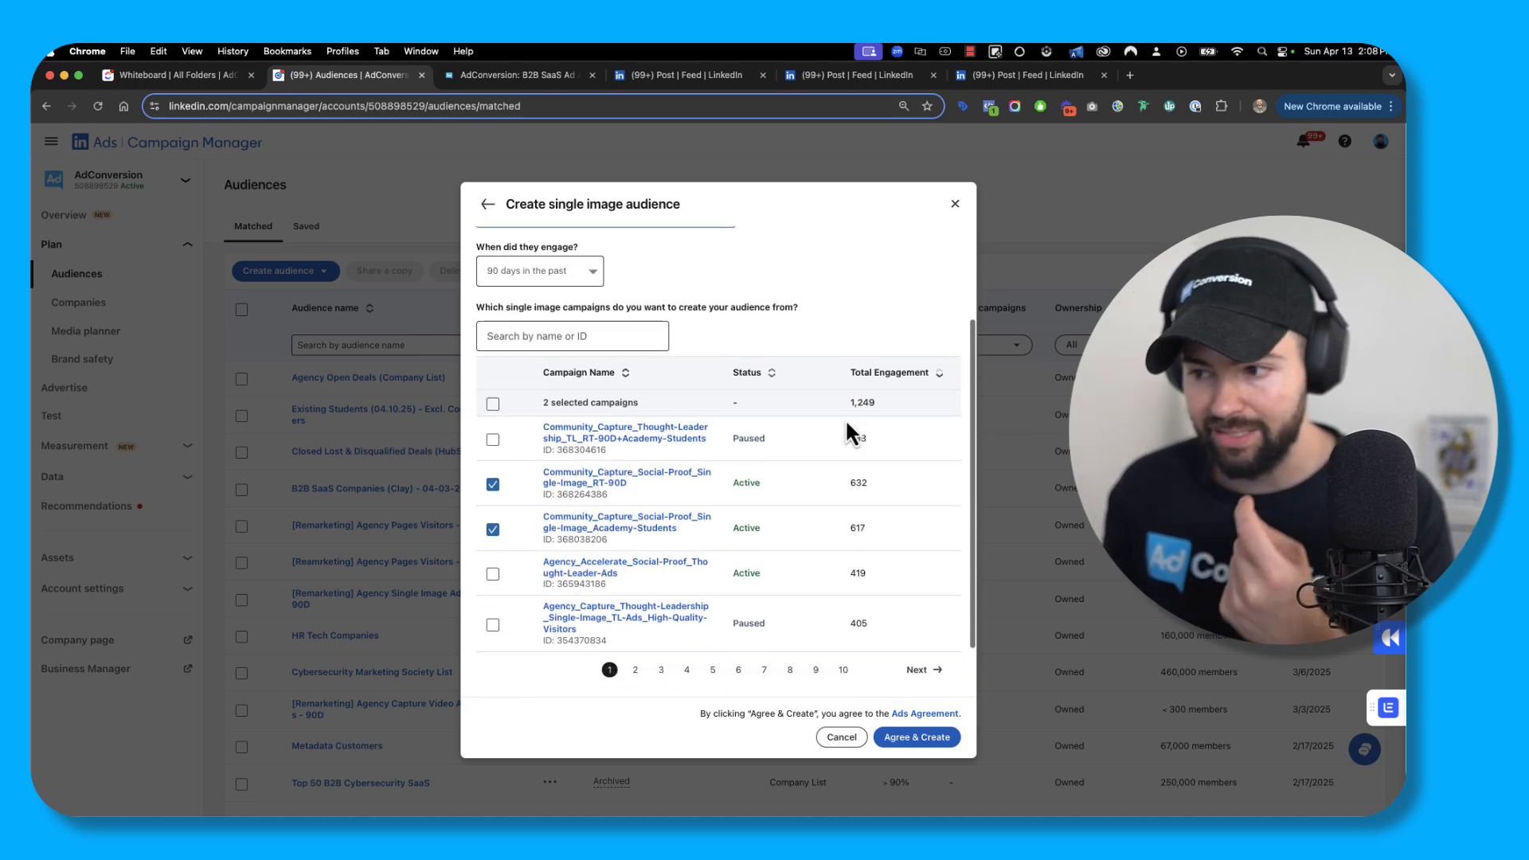
scroll(844, 418, "up", 3)
scroll(845, 430, "up", 1)
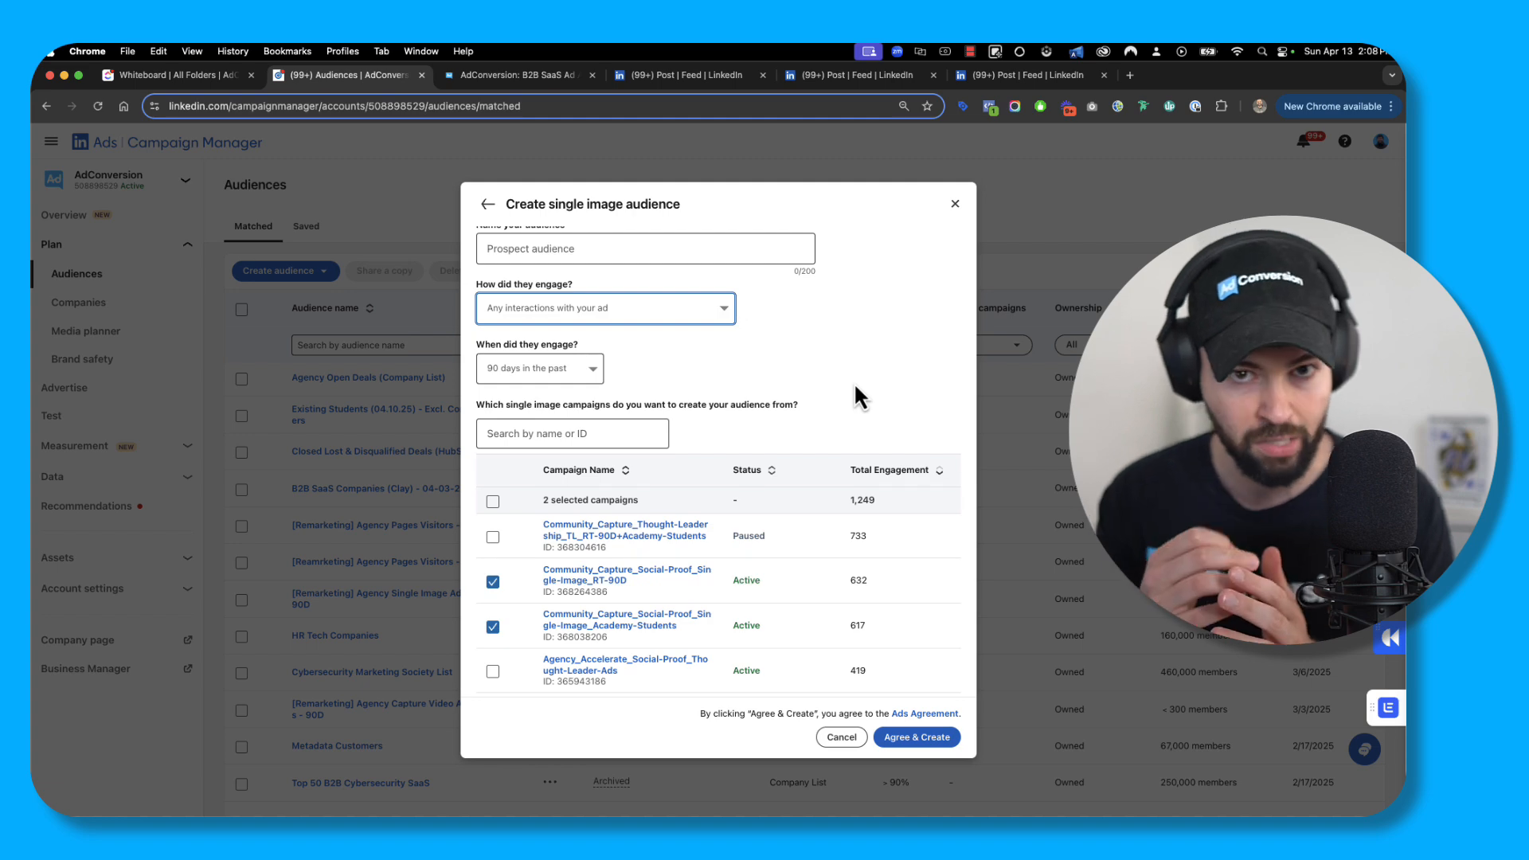
- Examine AdConversion's promoted single image post on LinkedIn, and return to the audience form to review the engagement time windows
left_click(694, 76)
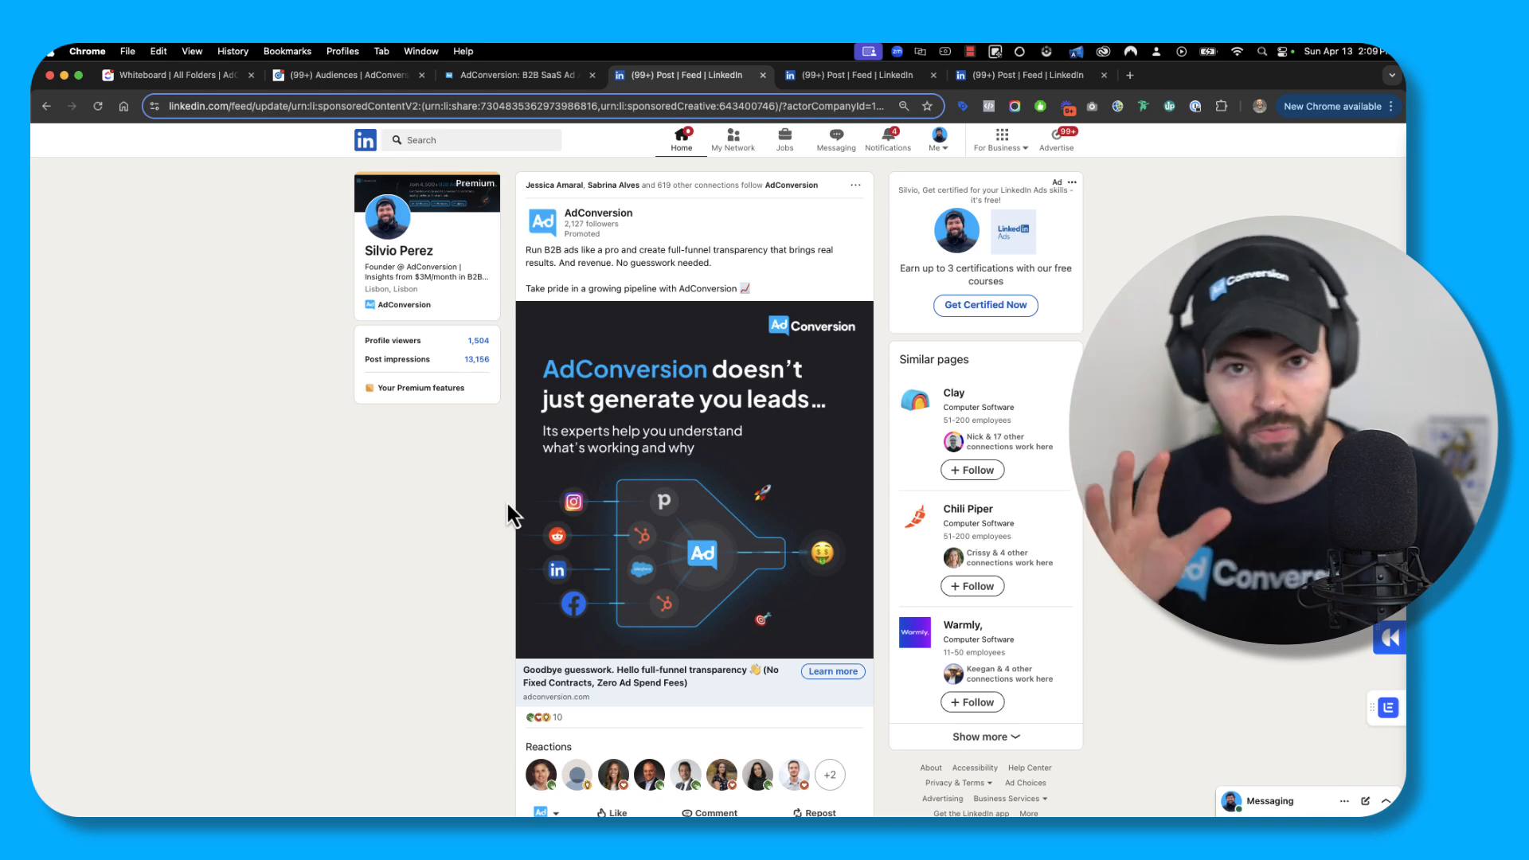
left_click(347, 82)
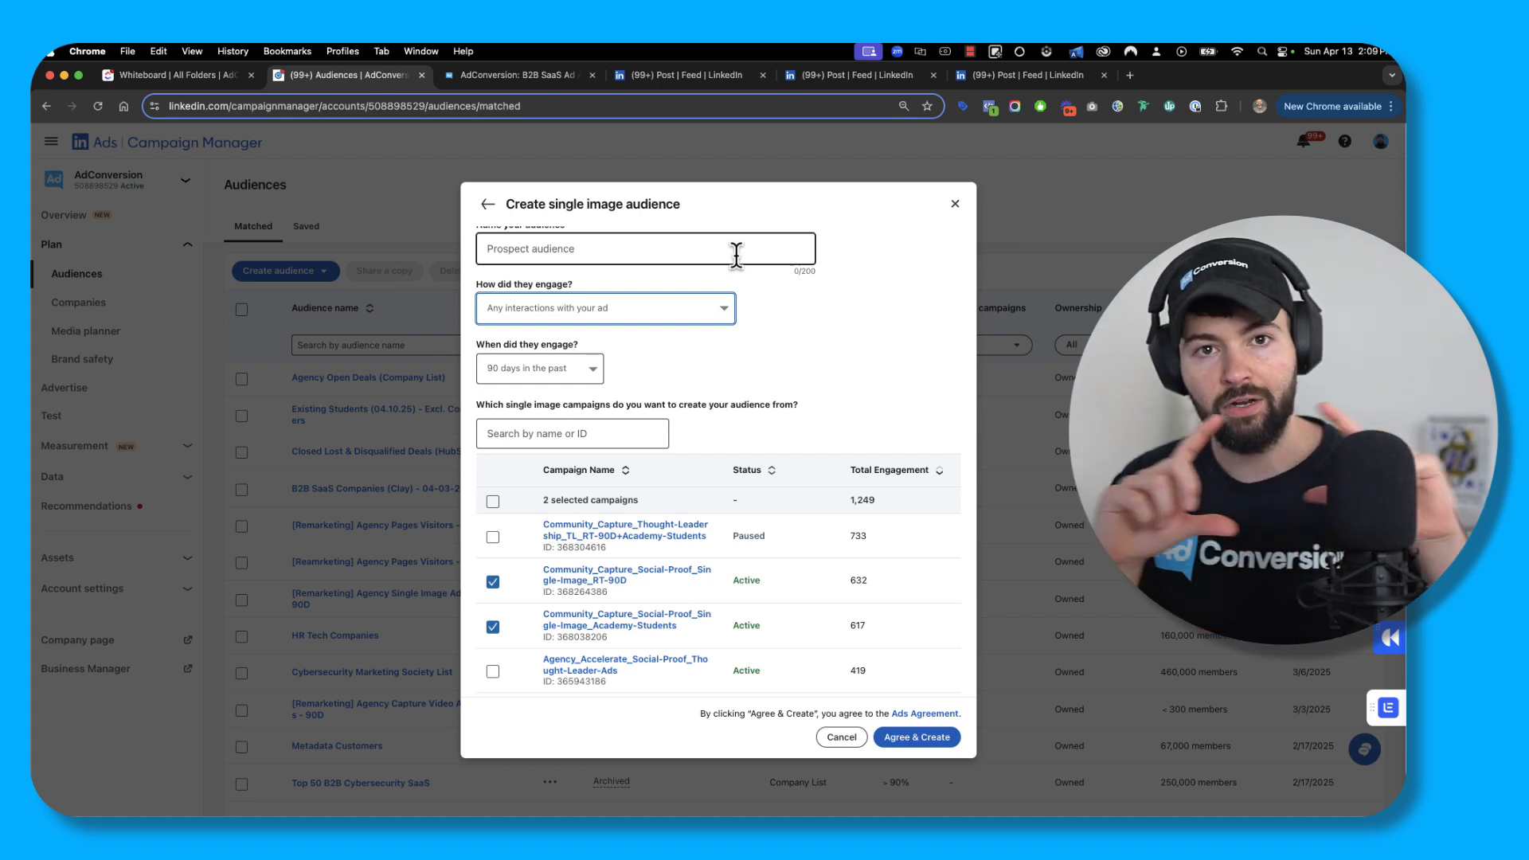
scroll(720, 284, "up", 1)
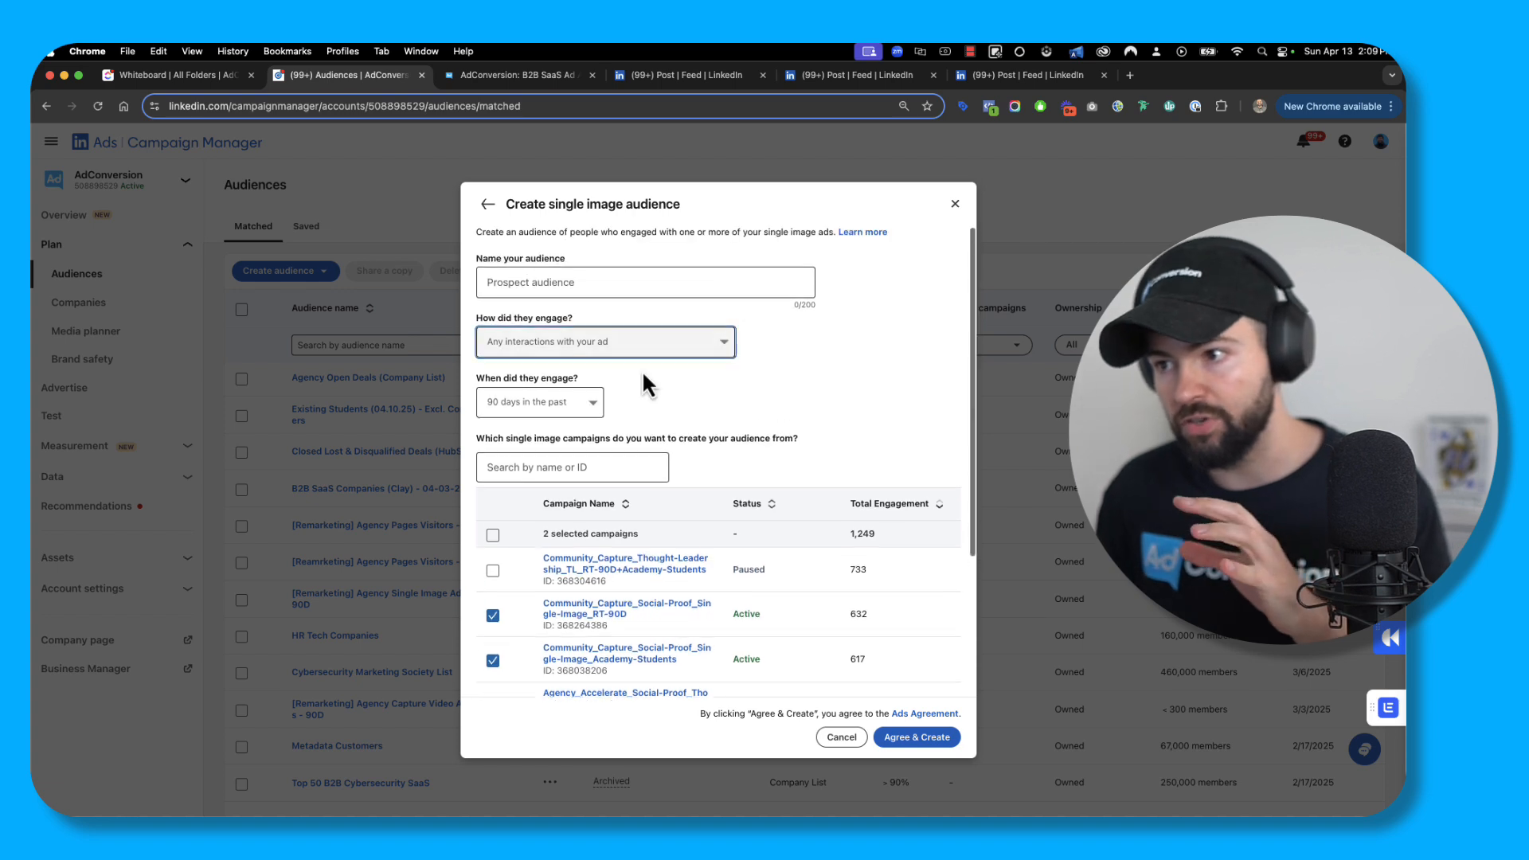
left_click(586, 396)
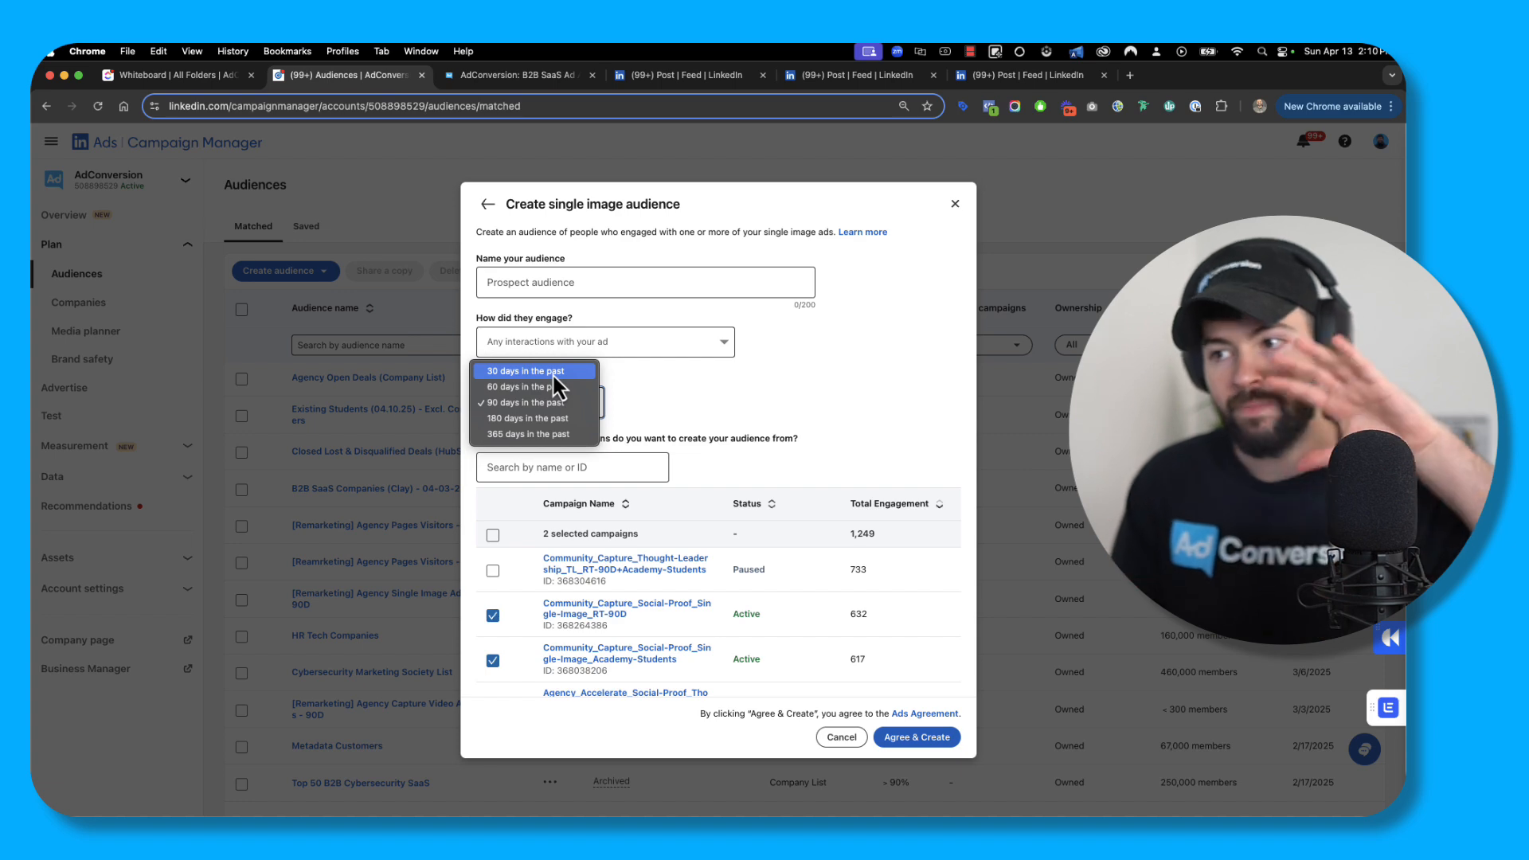
- Return to the matched audience source choice, restart the audience with Single image, and sort its campaigns by highest total engagement
left_click(487, 205)
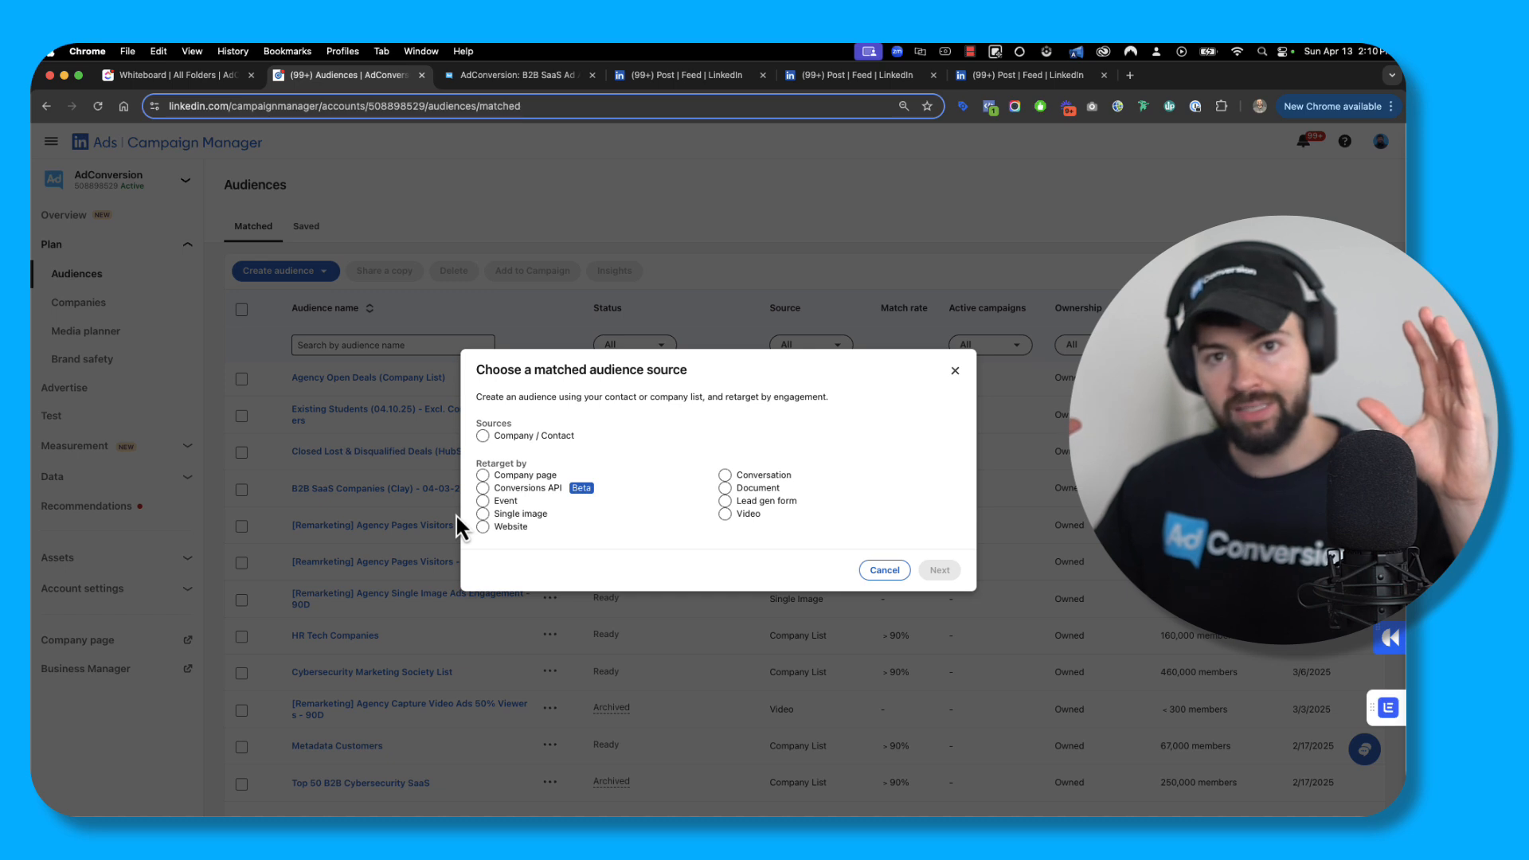
left_click(482, 514)
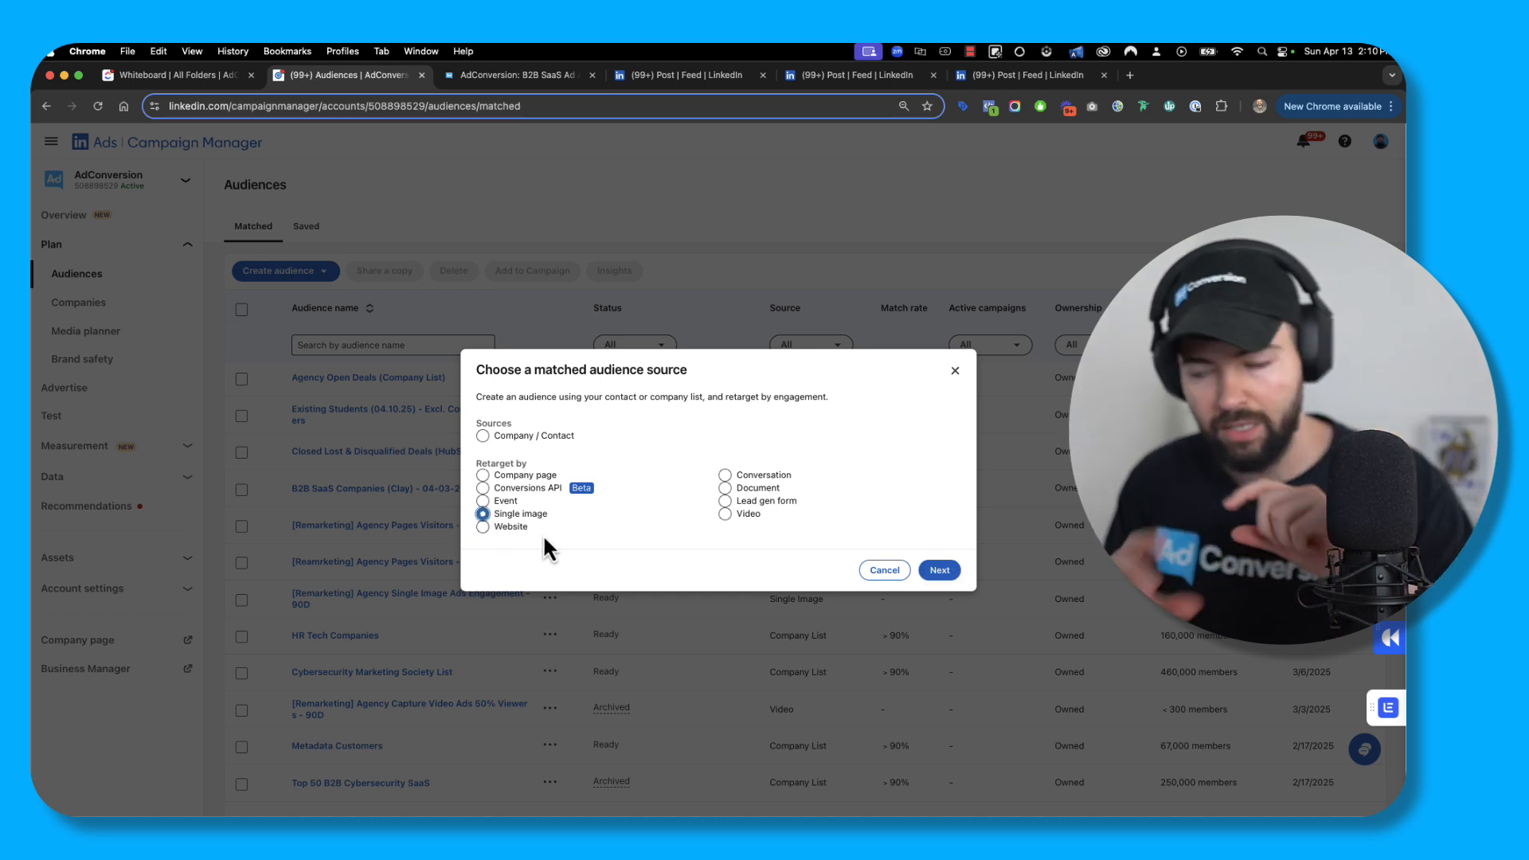
left_click(939, 570)
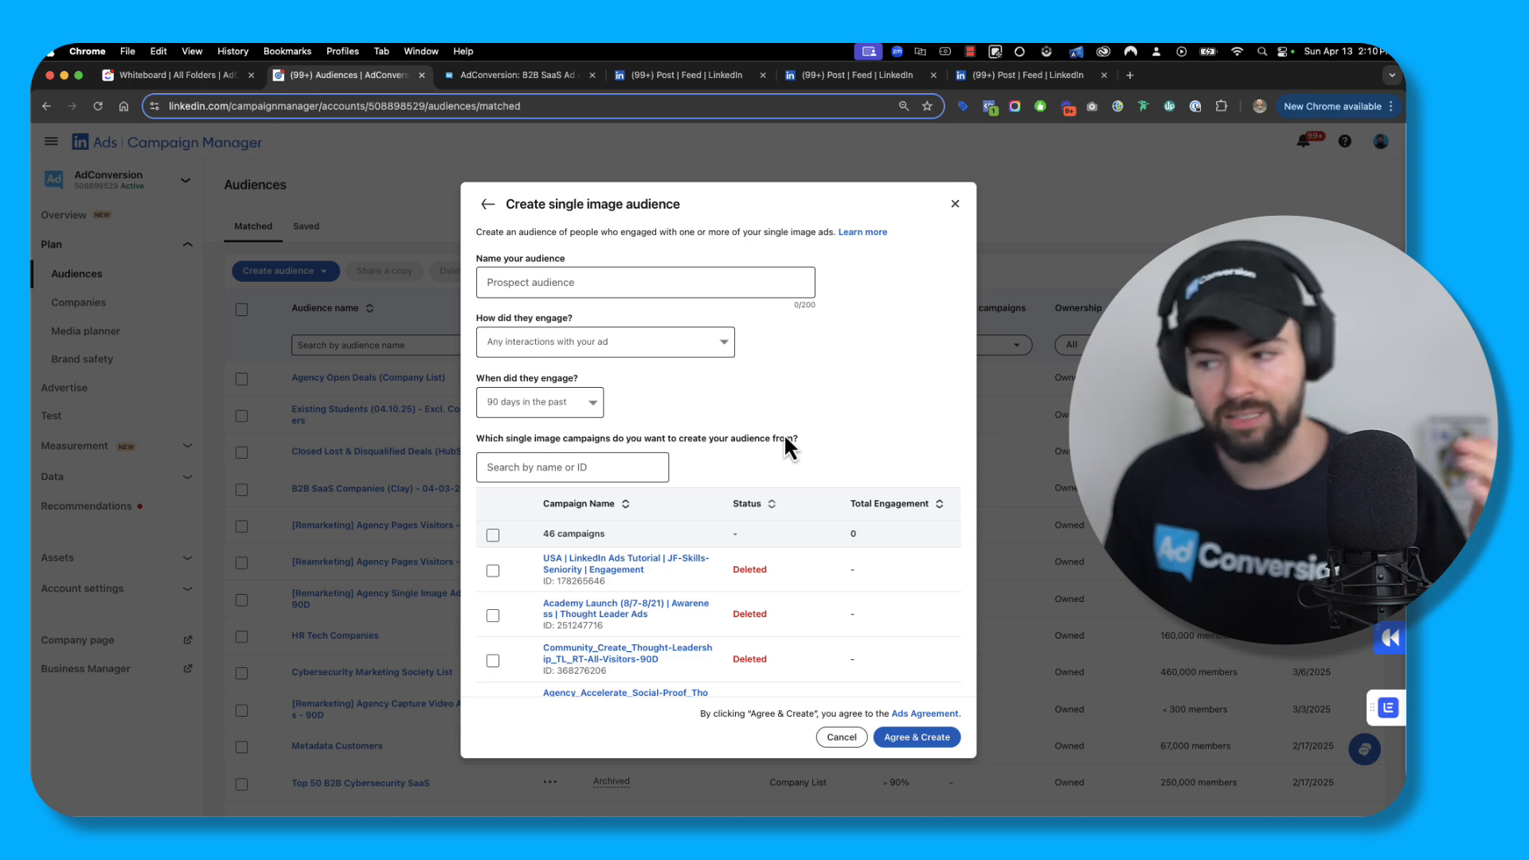
left_click(940, 504)
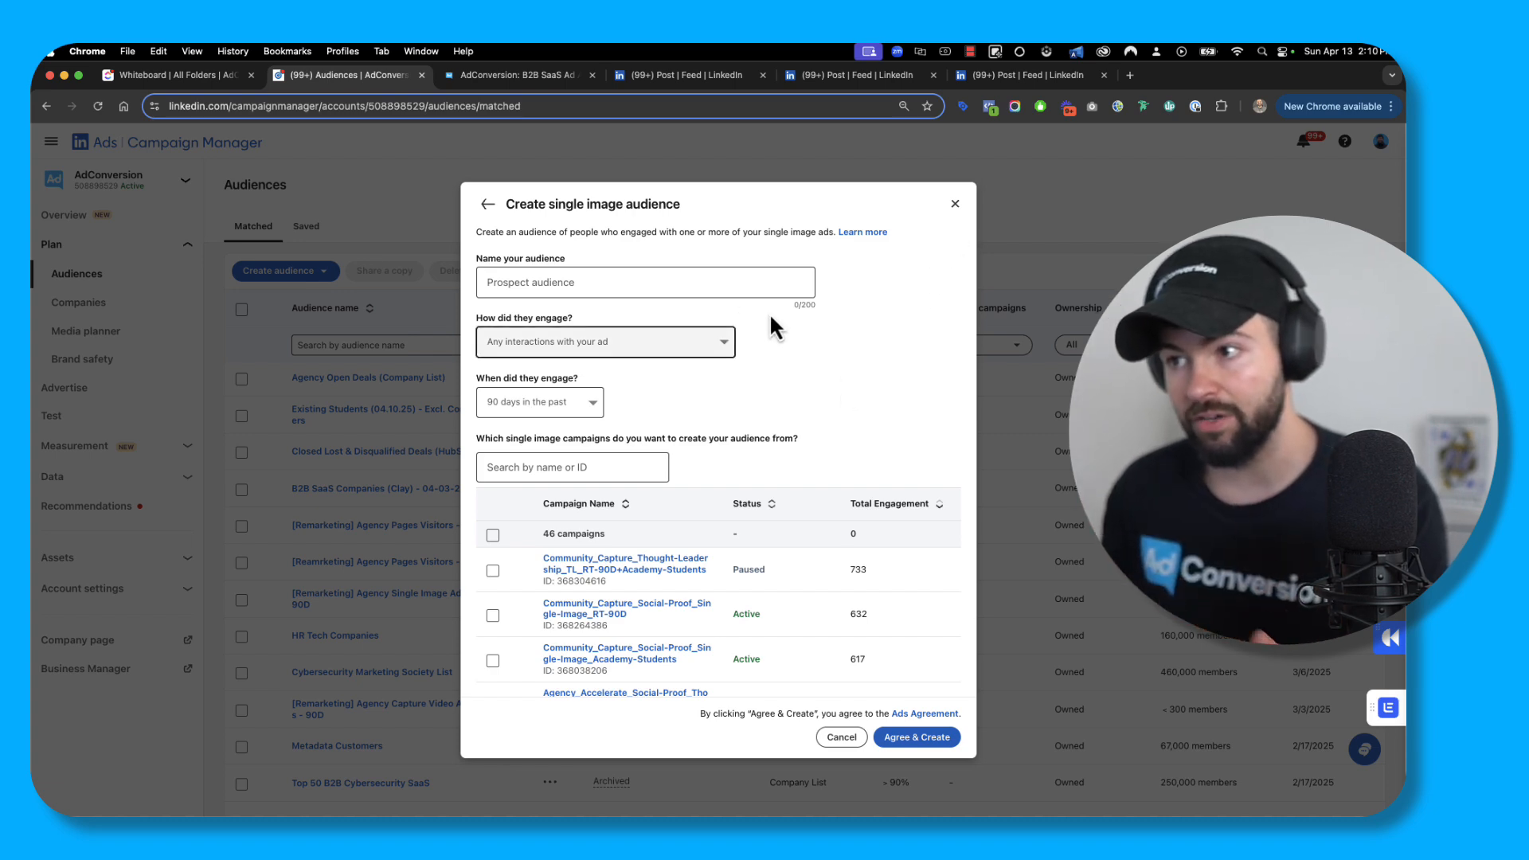
- Select the campaigns Community_Capture_Social-Proof_Single-Image_RT-90D and Community_Capture_Social-Proof_Single-Image_Academy-Students for the new audience
left_click(710, 279)
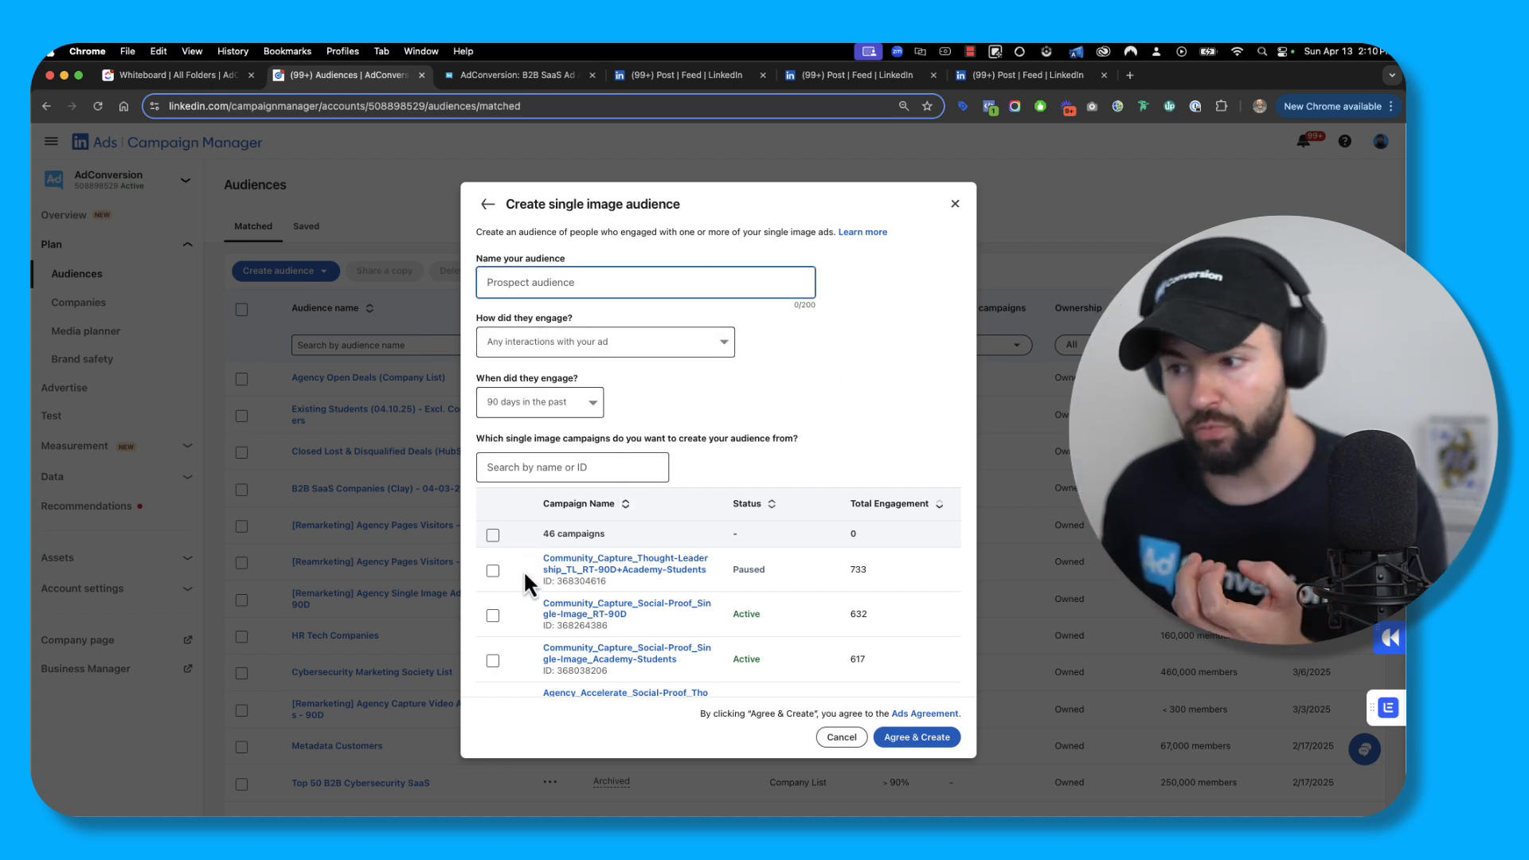
left_click(498, 610)
left_click(493, 633)
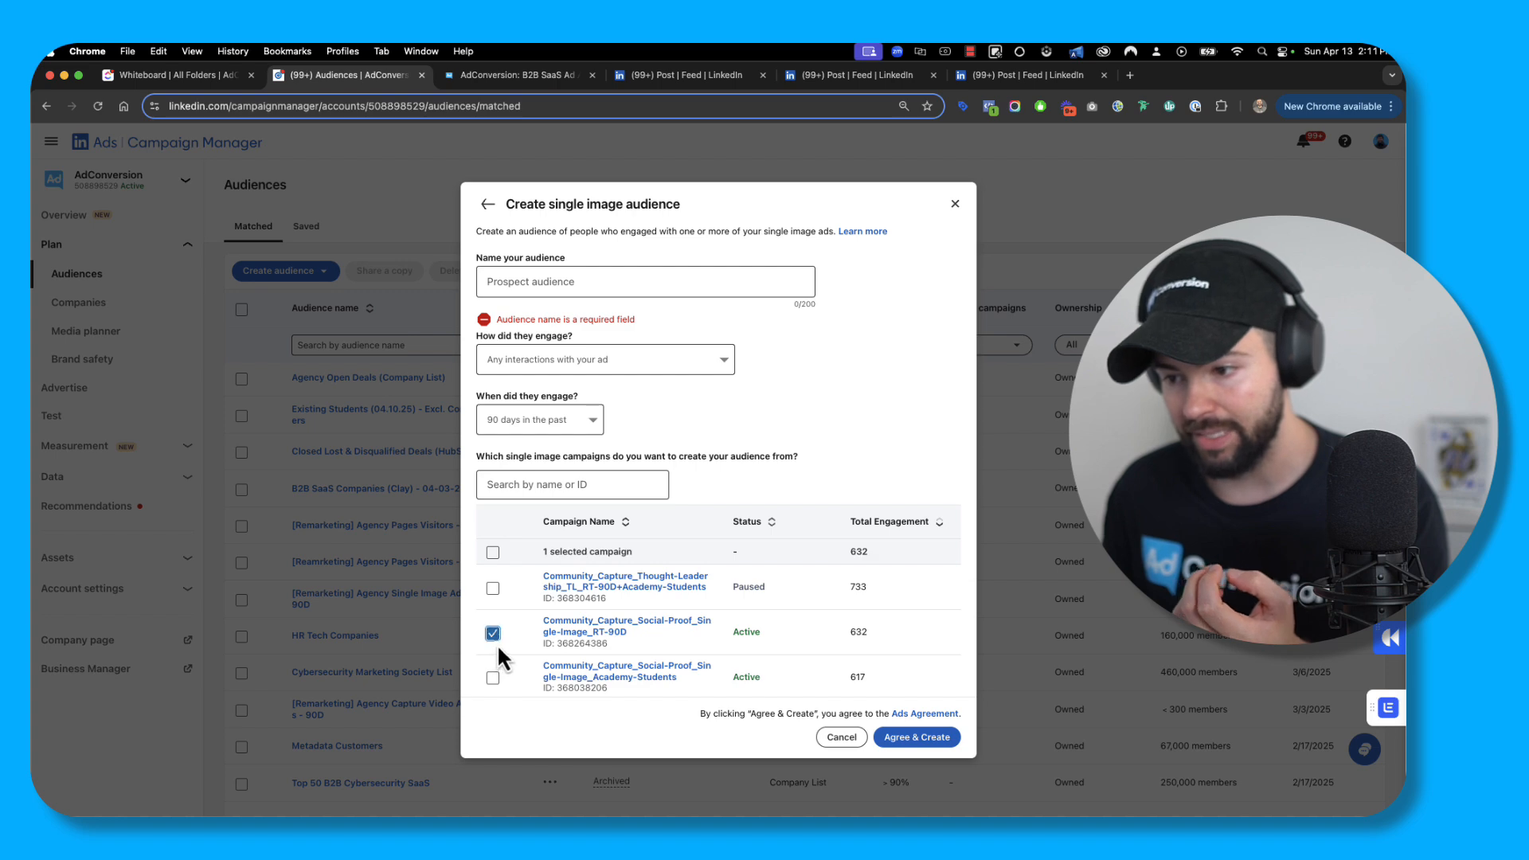
scroll(495, 629, "down", 2)
left_click(493, 591)
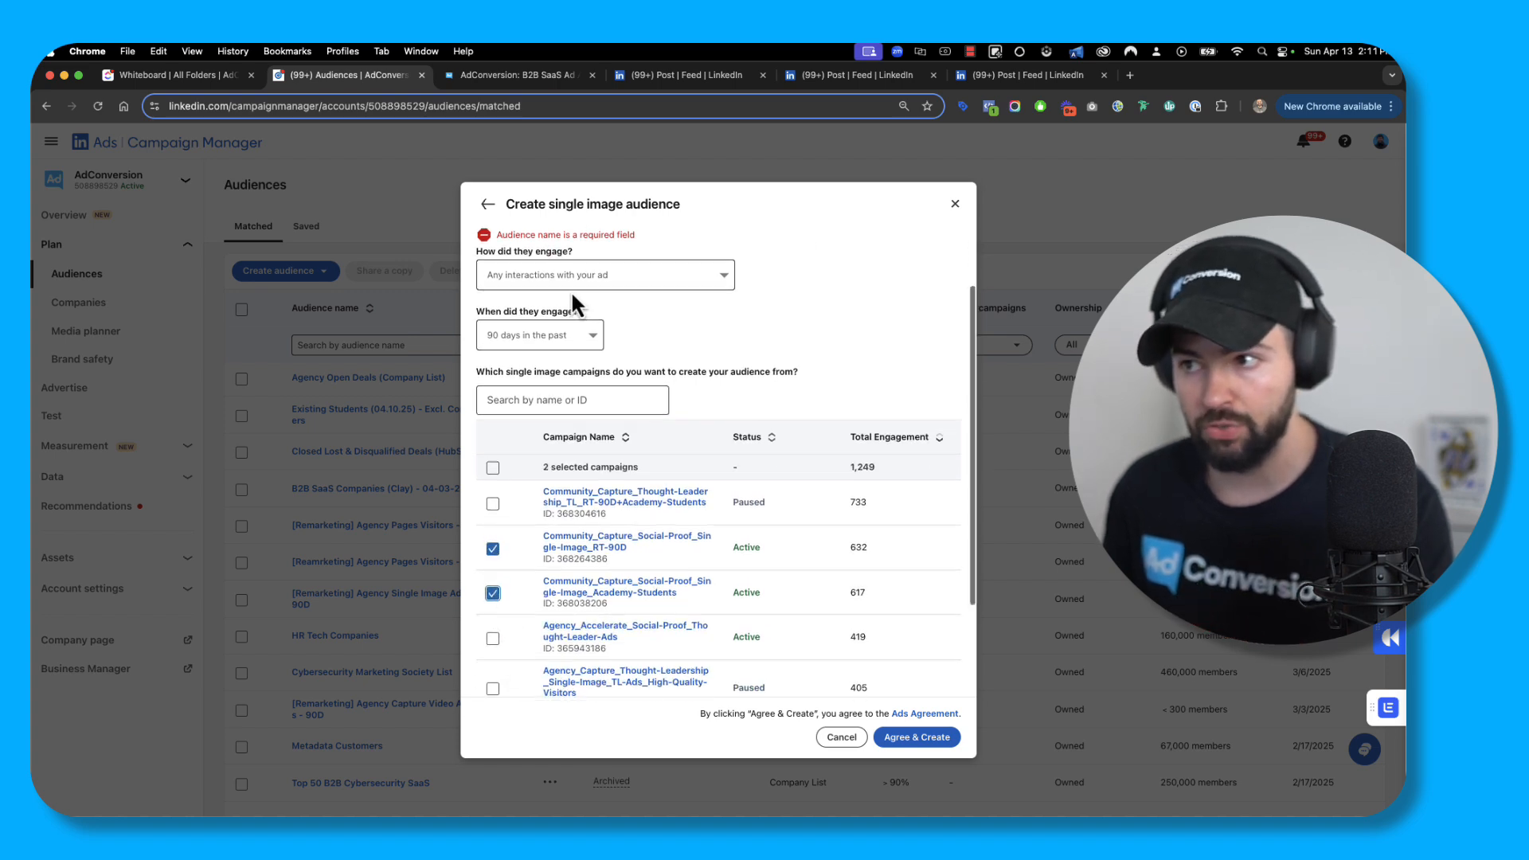
- Name the audience "[Remarketing] Single Image (90D)"
scroll(570, 303, "up", 2)
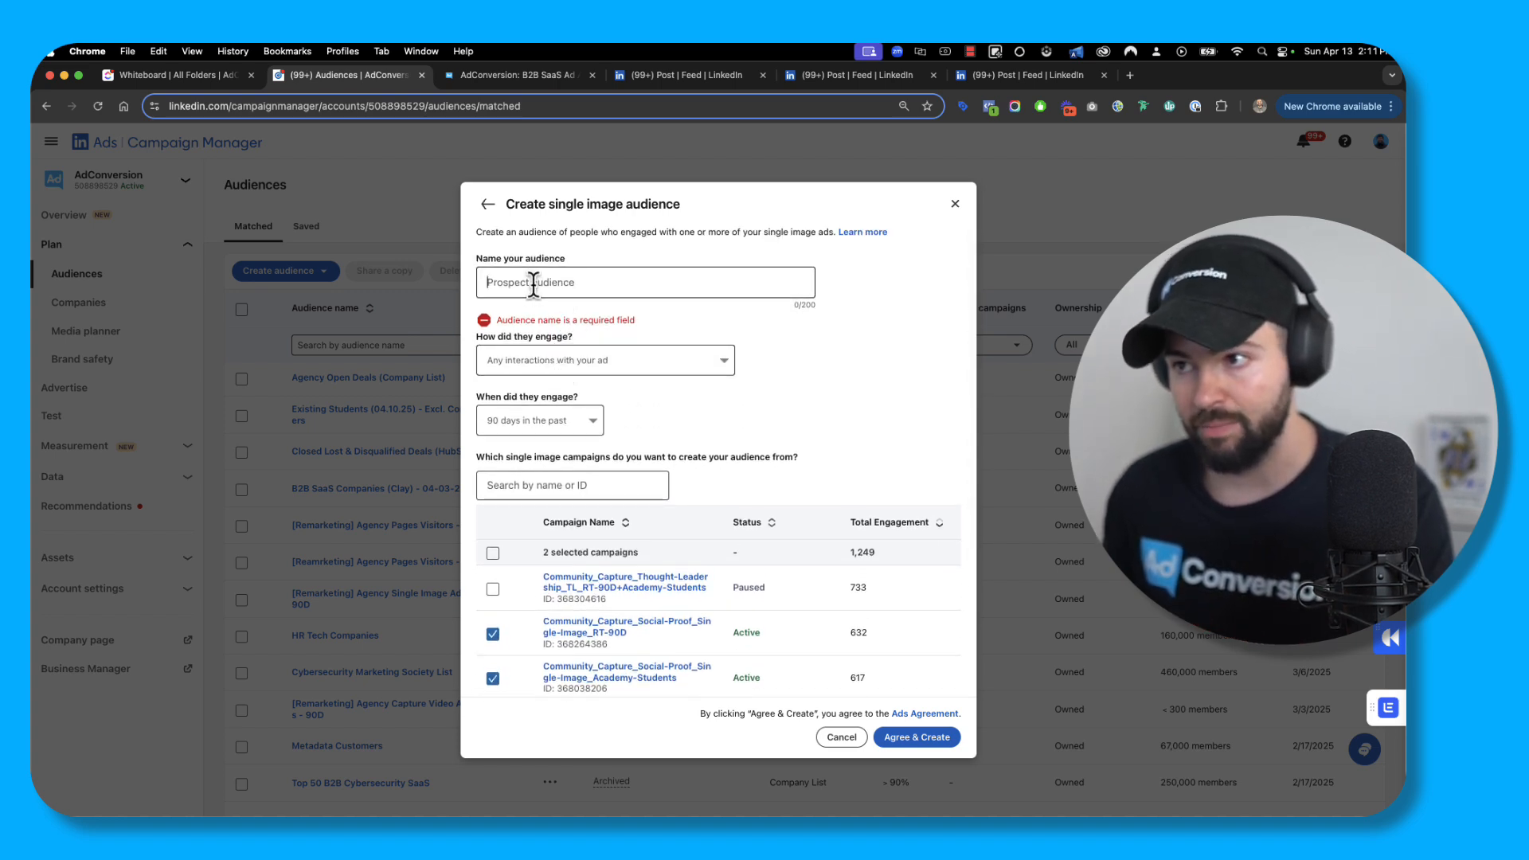
left_click(533, 285)
type("[Re")
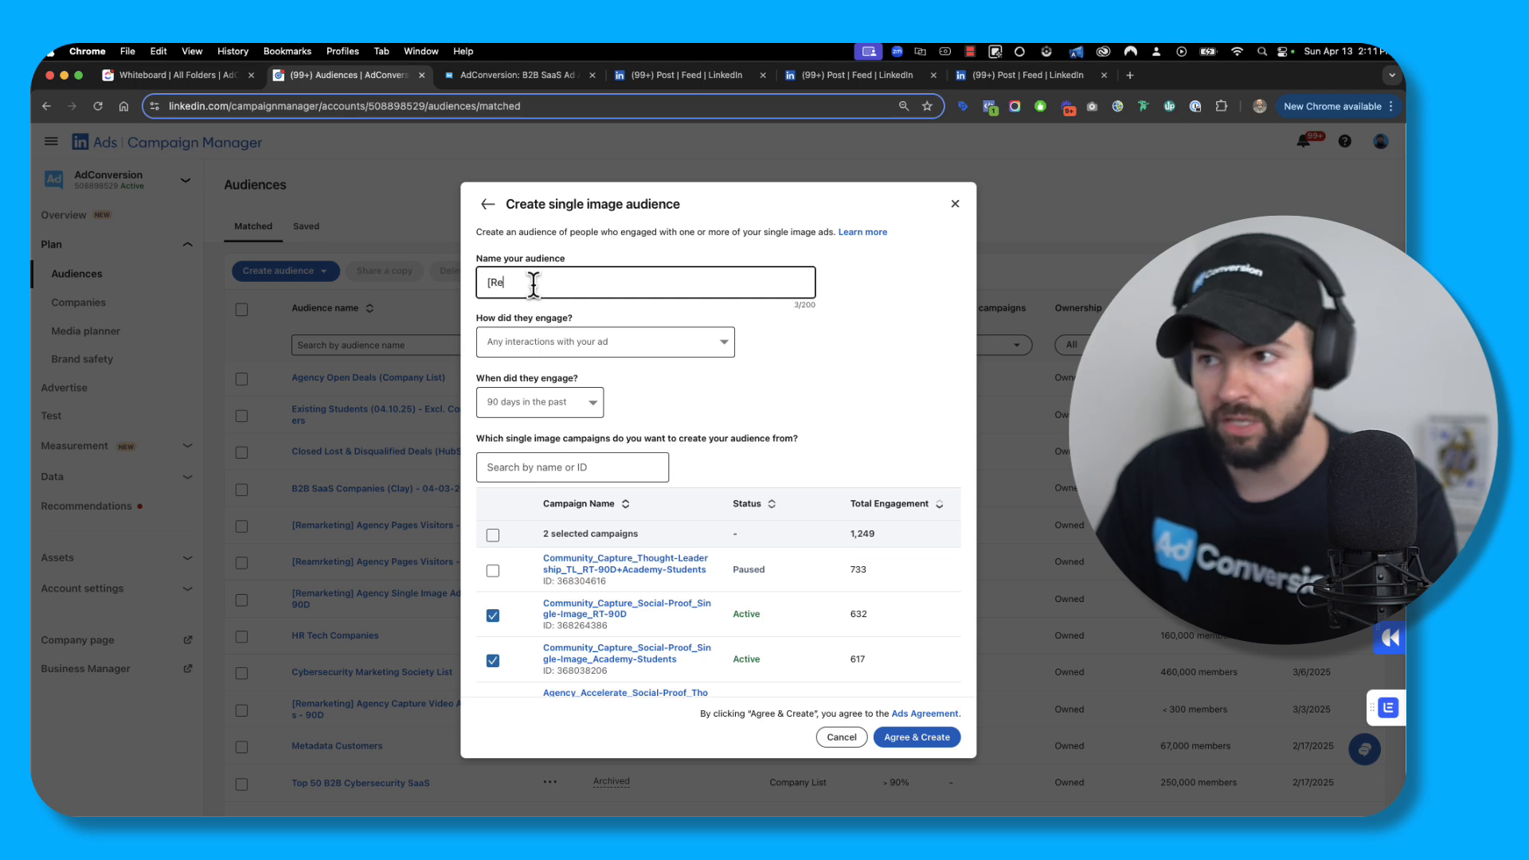
type("marketingm")
key("BackSpace")
type("] ")
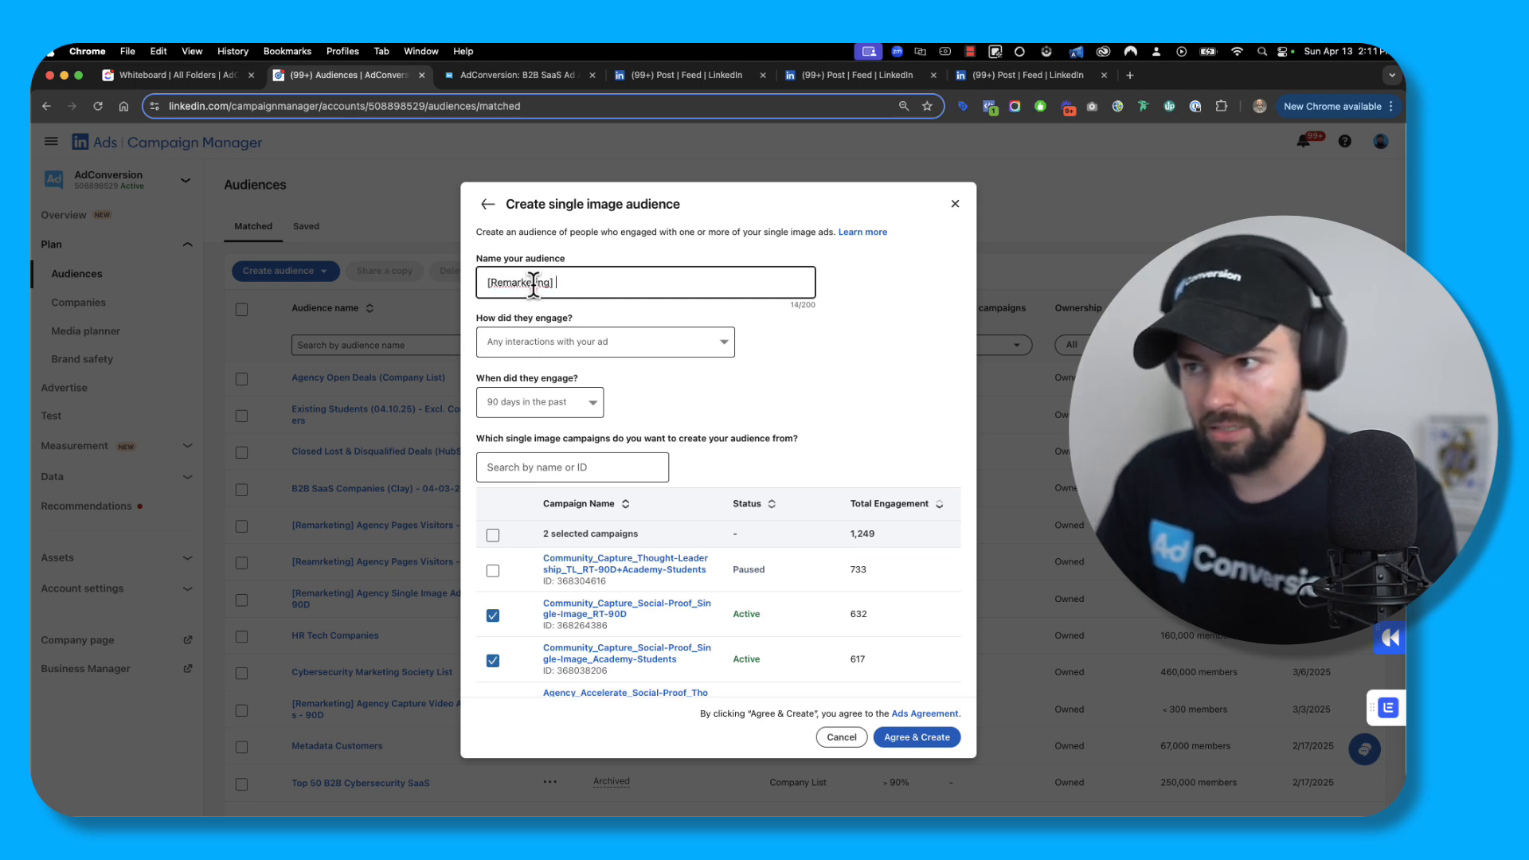
type("Sign")
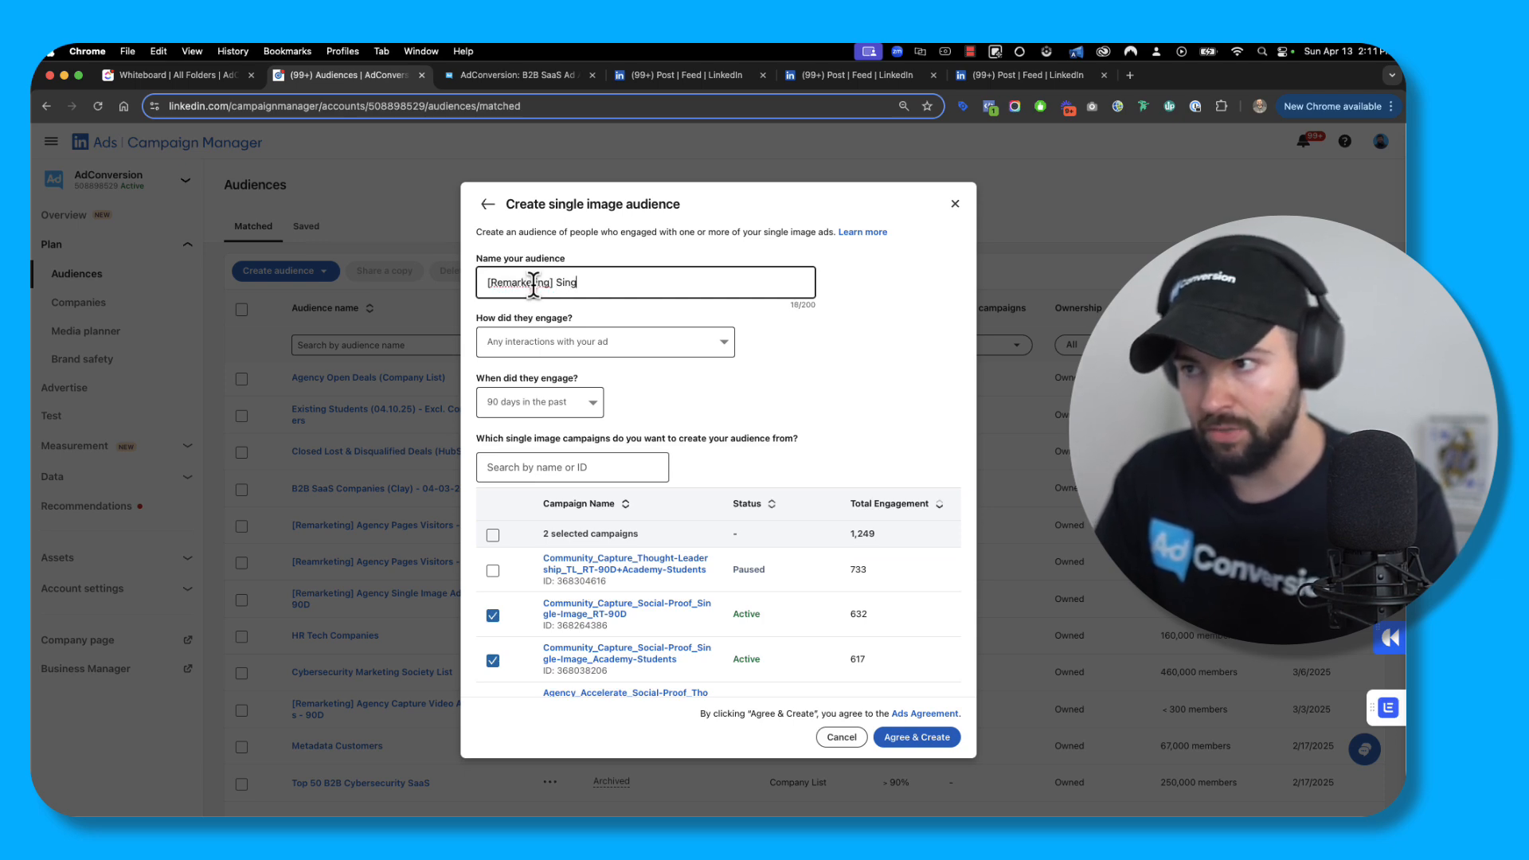
type("le Image (90D)")
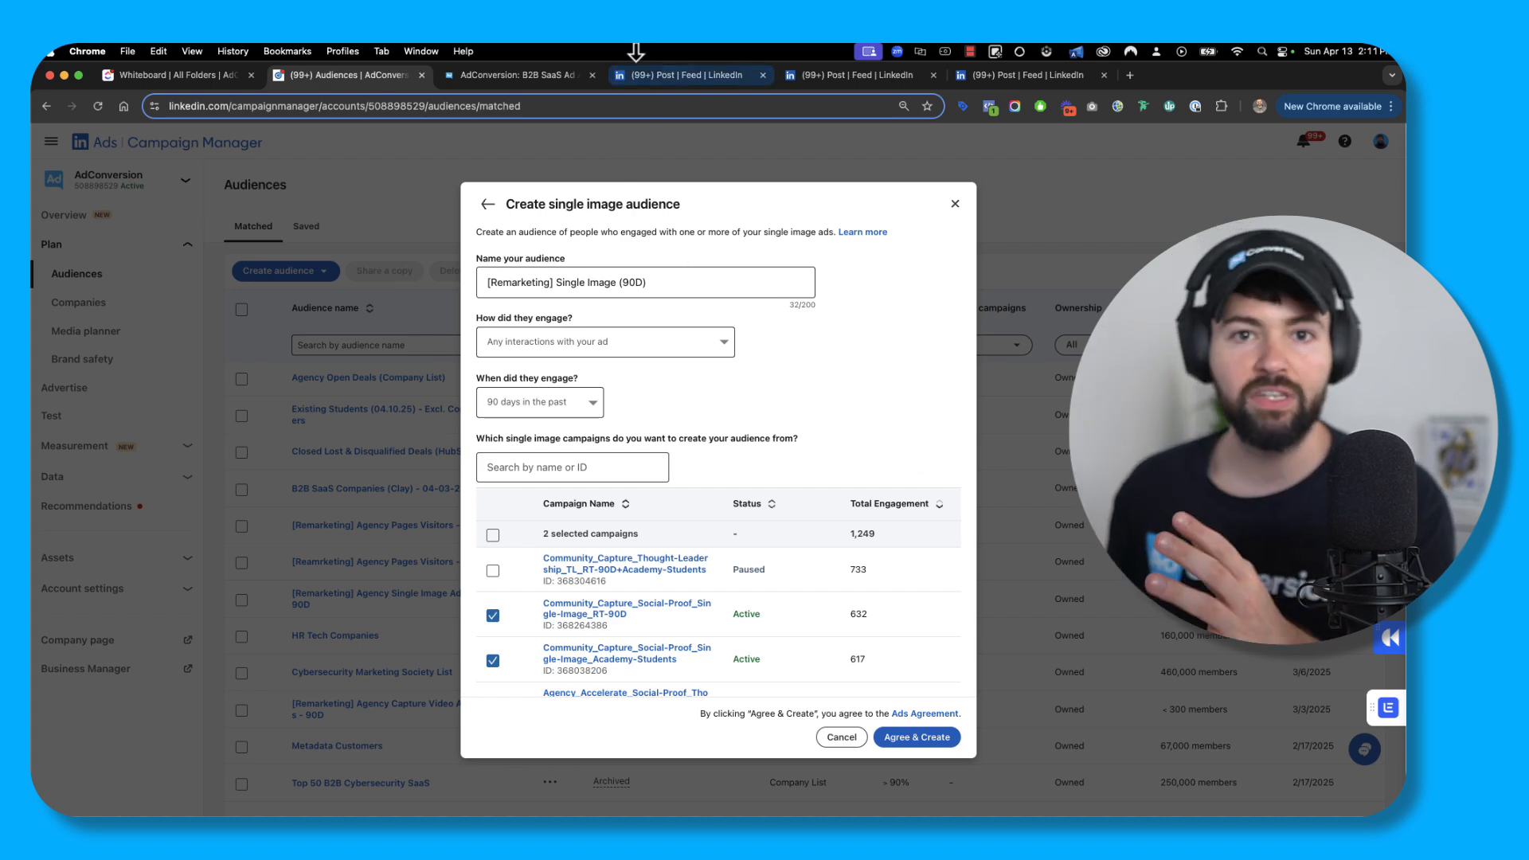
- Switch to the AdConversion website, enter its academy page, and open the full course listing
left_click(536, 77)
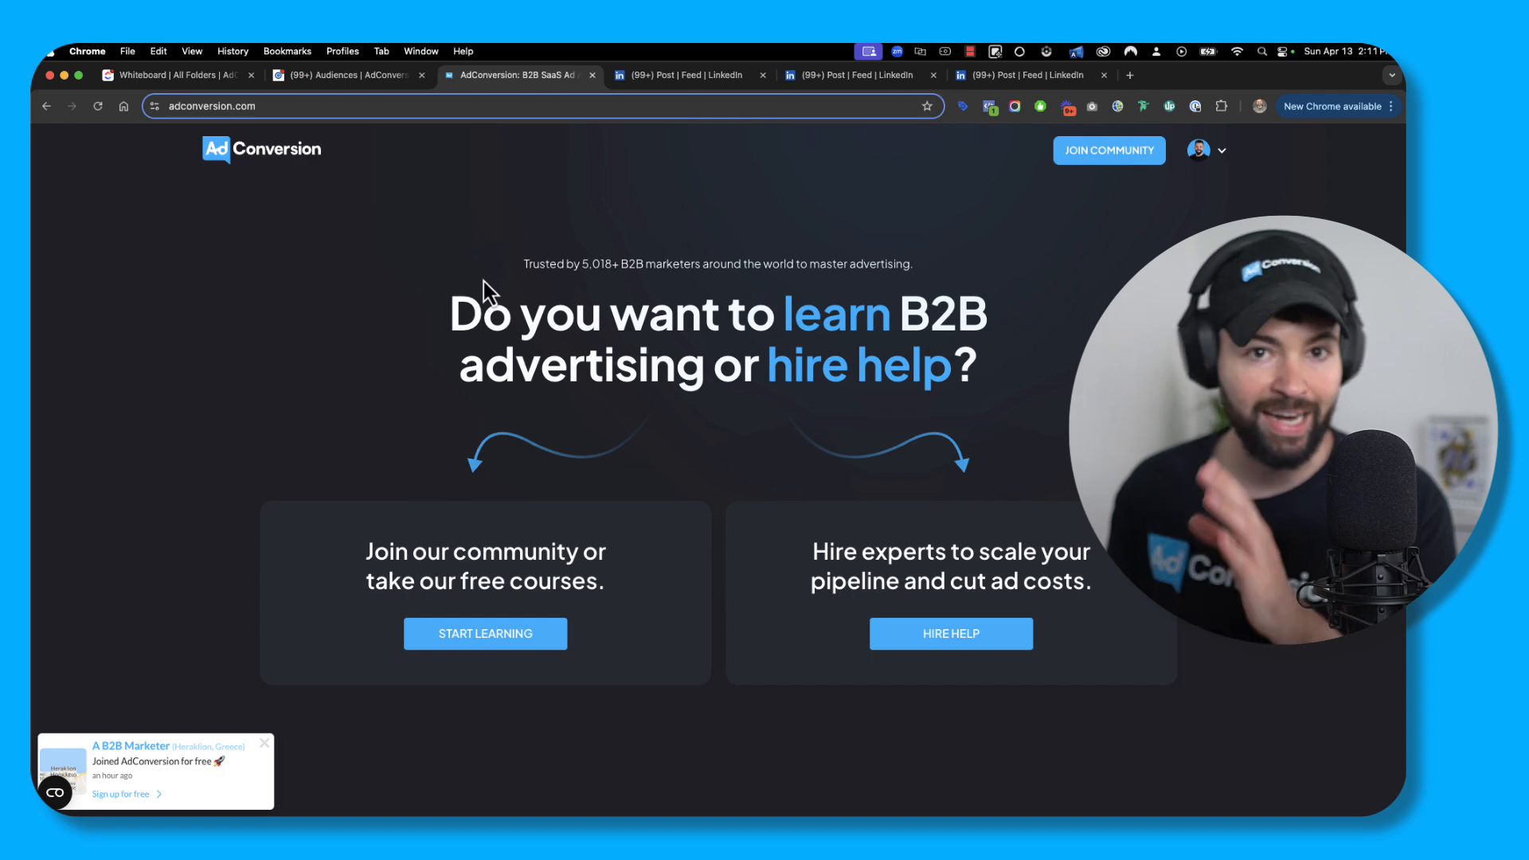
left_click(453, 582)
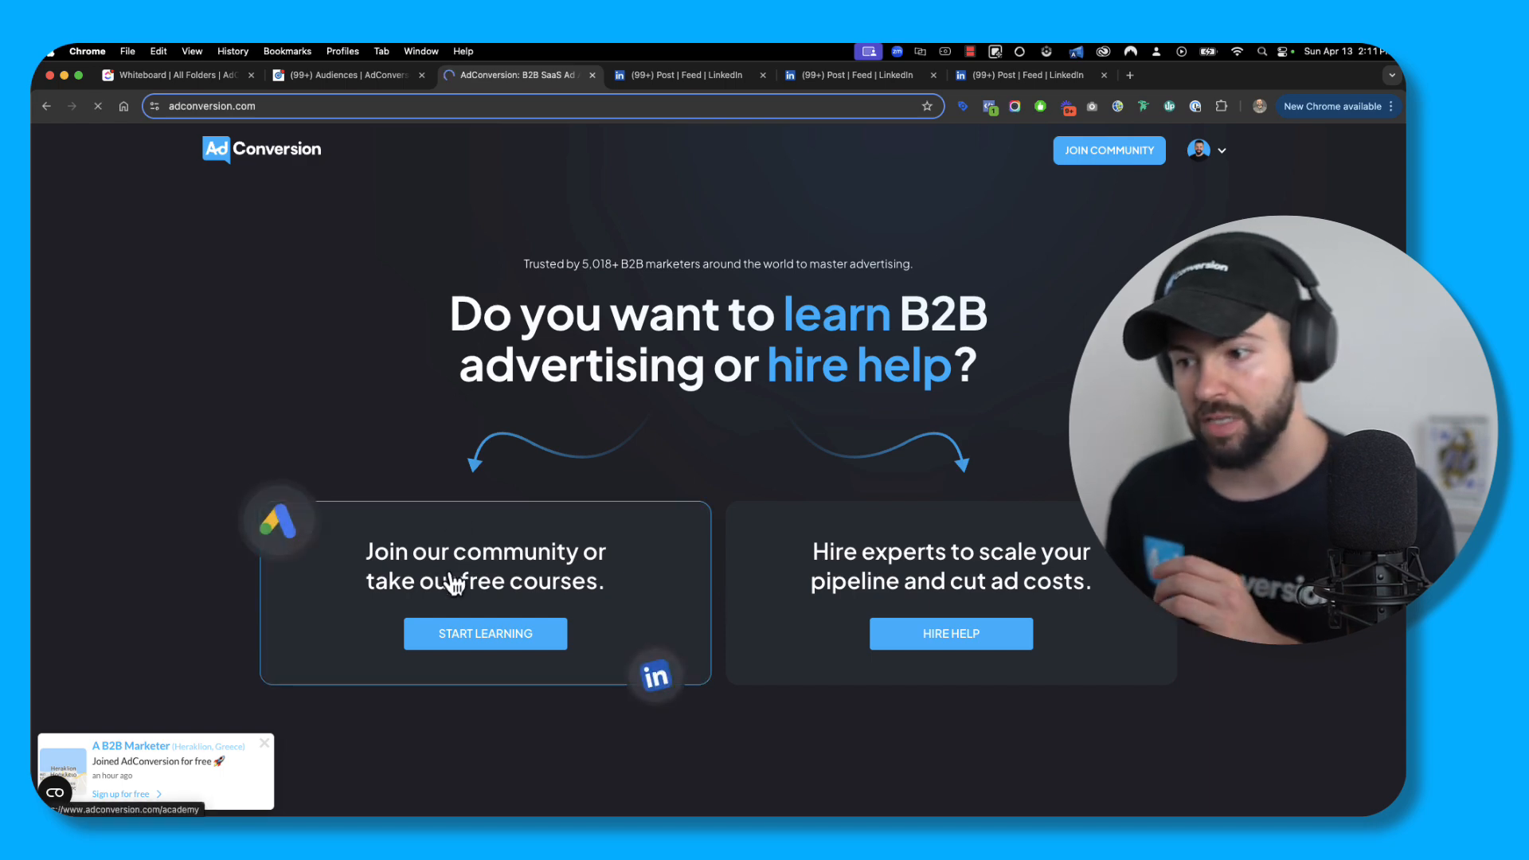
left_click(505, 634)
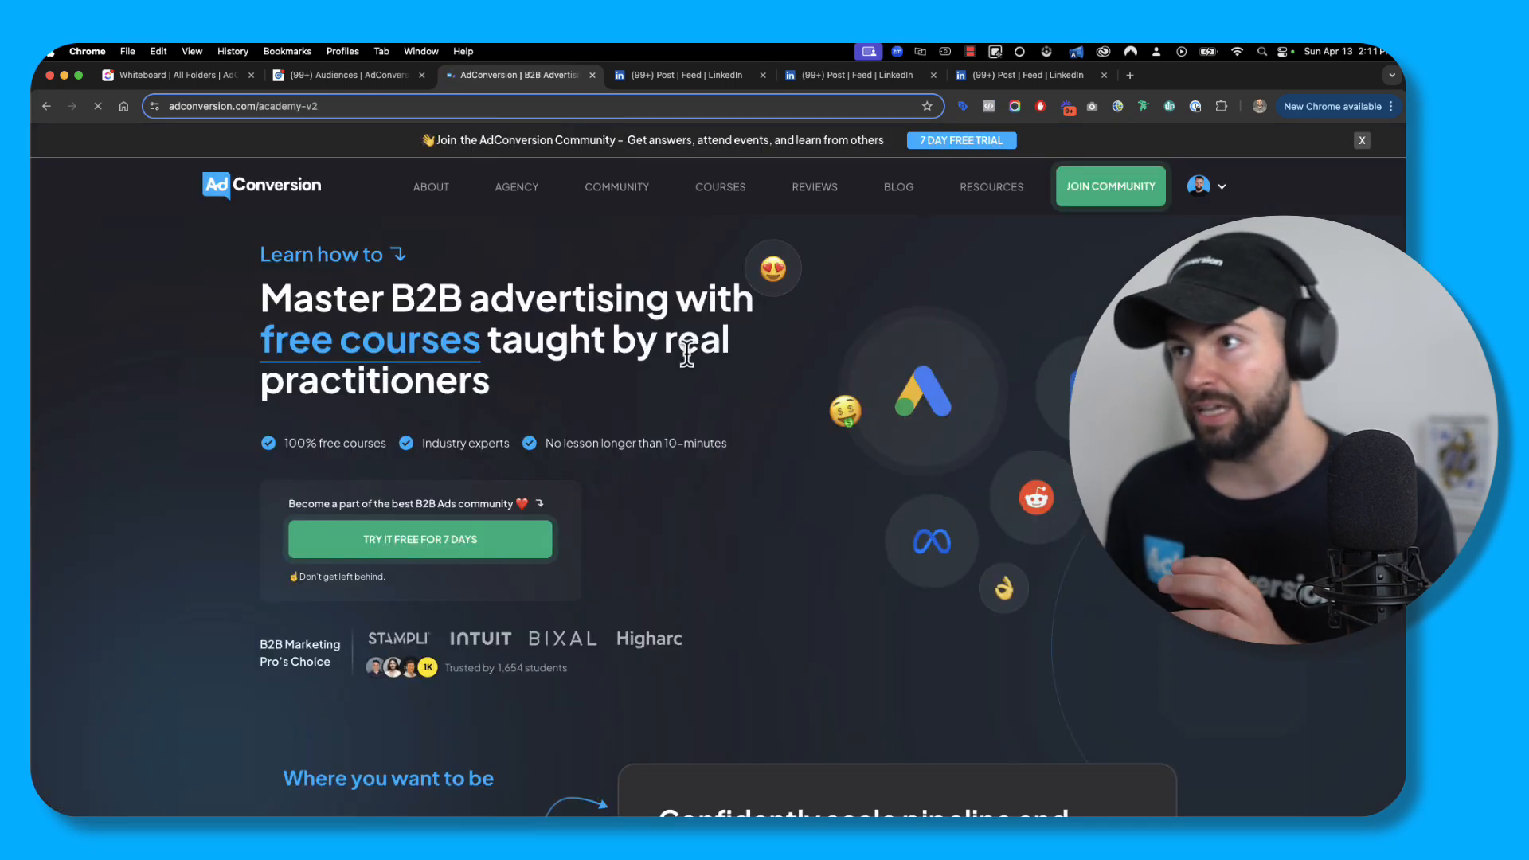
mouse_move(721, 191)
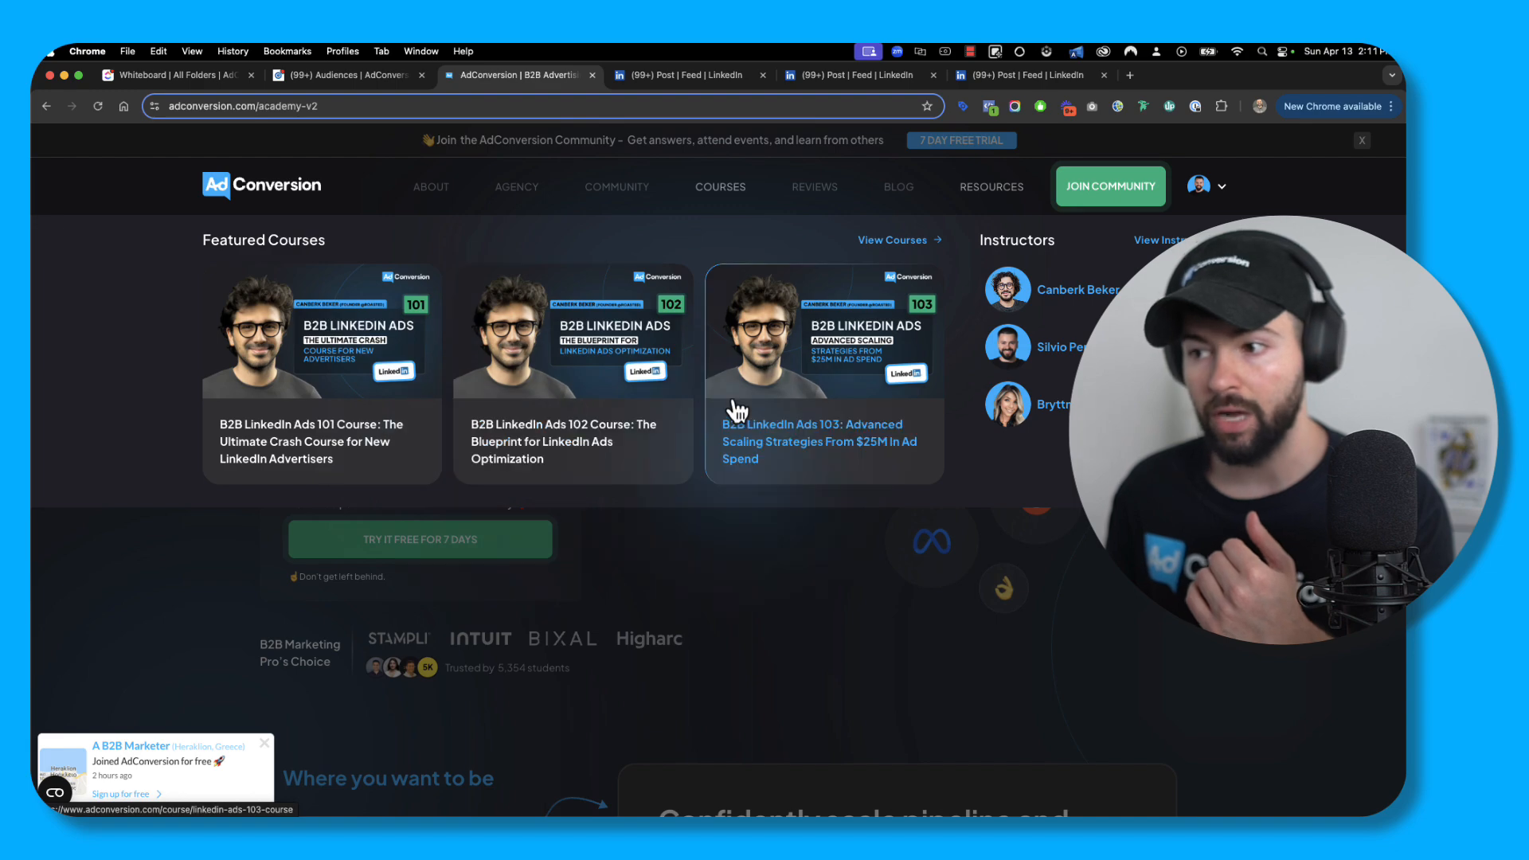
left_click(892, 239)
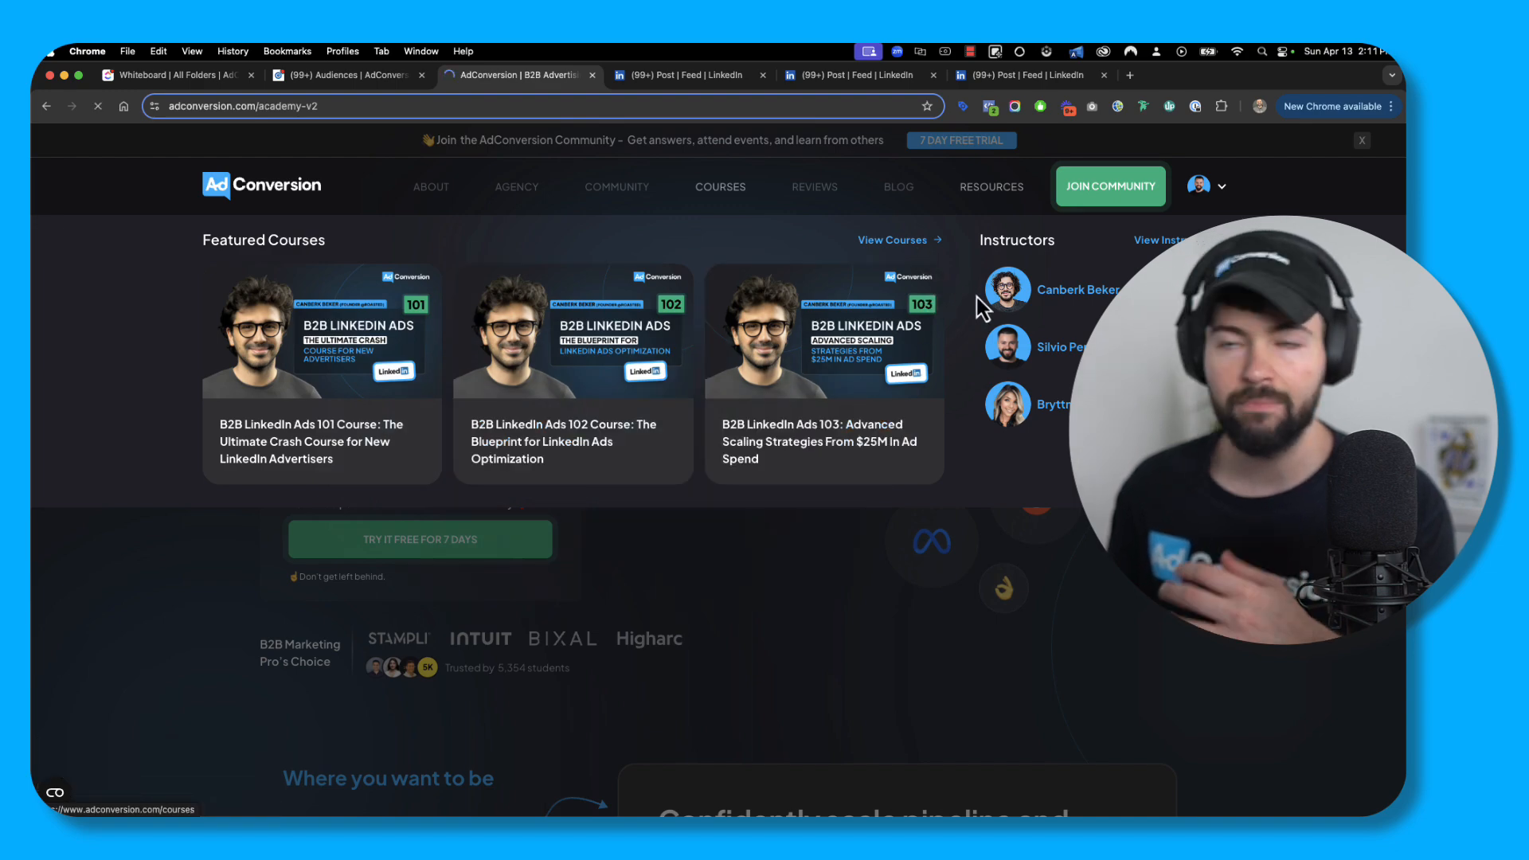
- Browse the LinkedIn Ads and Google Ads courses in the AdConversion course listing
scroll(981, 305, "down", 5)
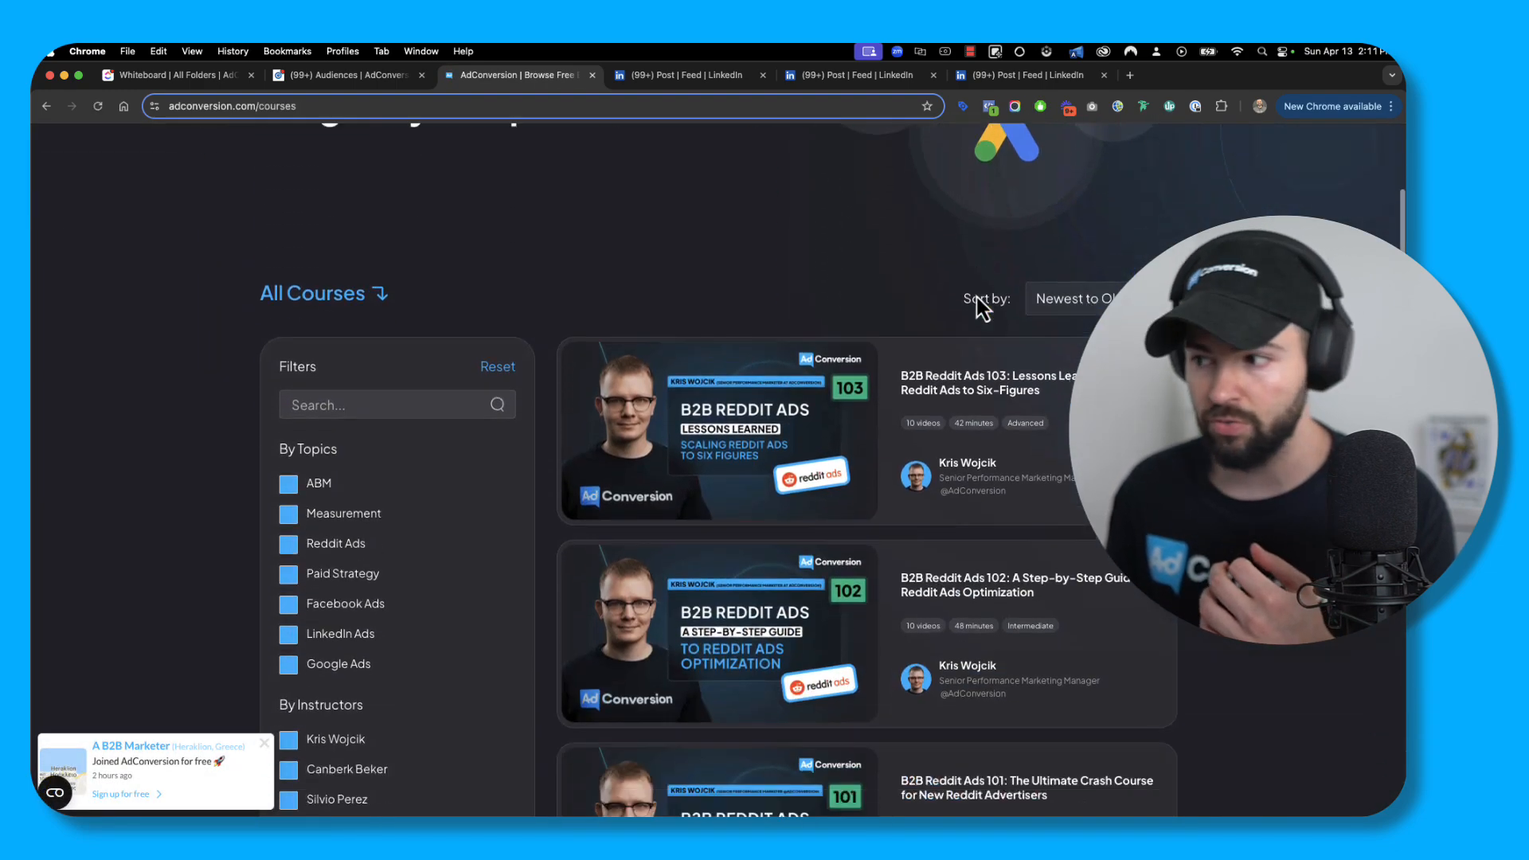
scroll(1009, 239, "down", 10)
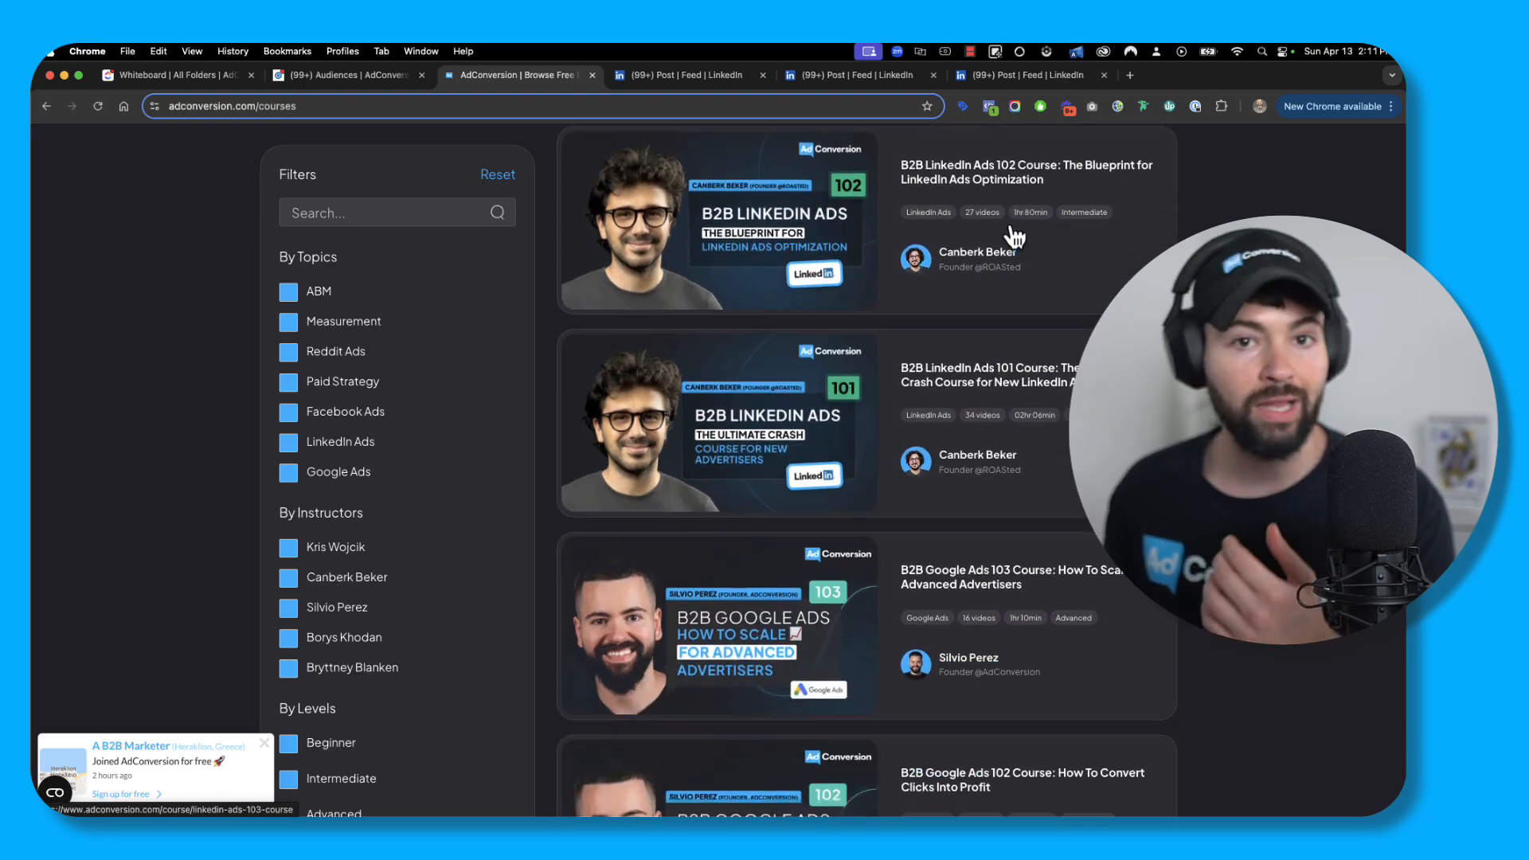
scroll(1013, 237, "down", 2)
scroll(717, 358, "down", 2)
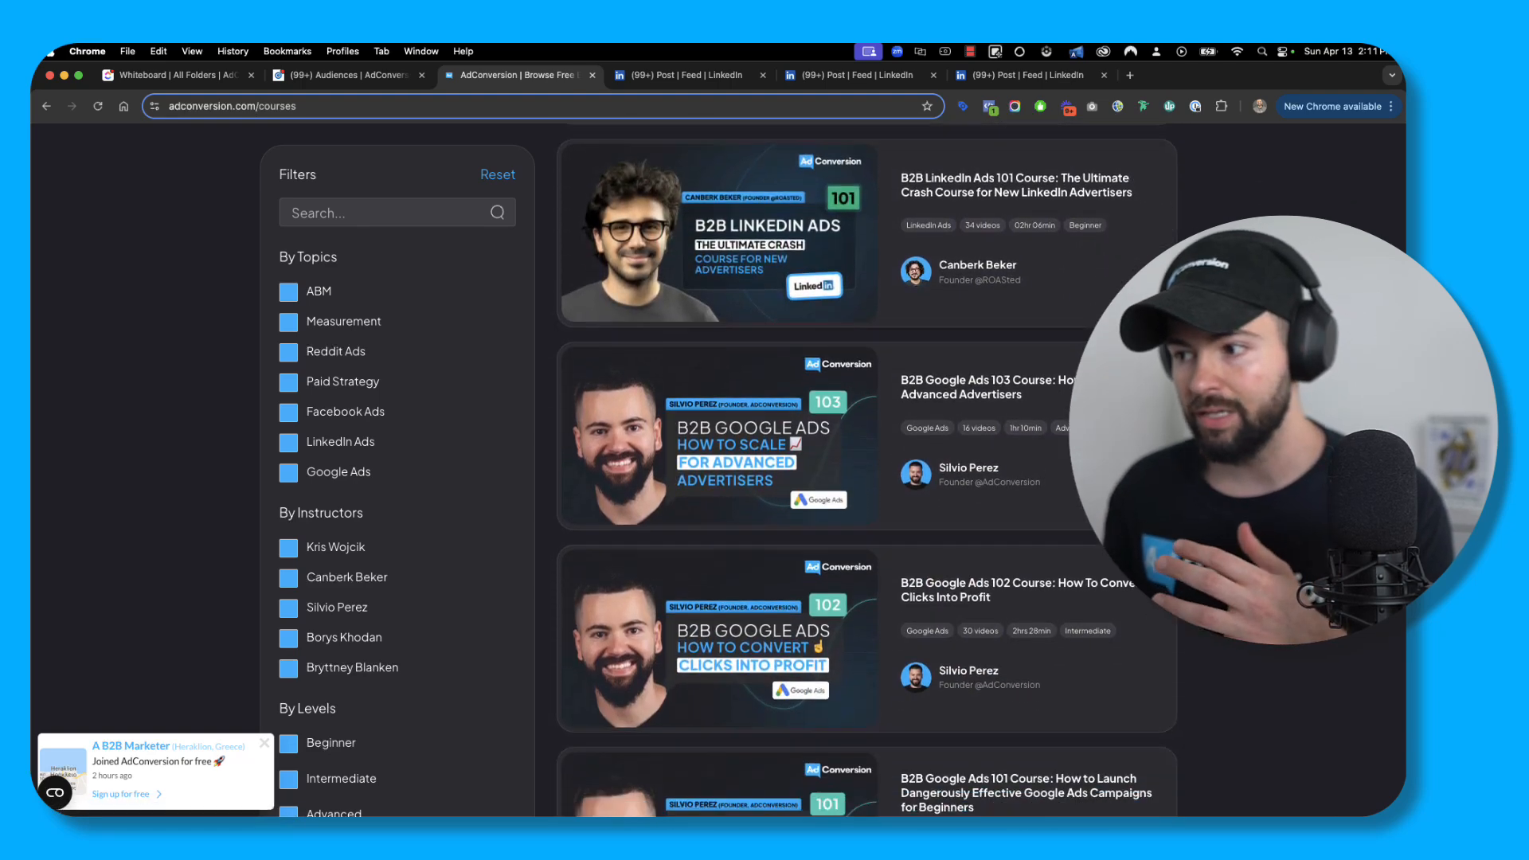
scroll(867, 469, "down", 1)
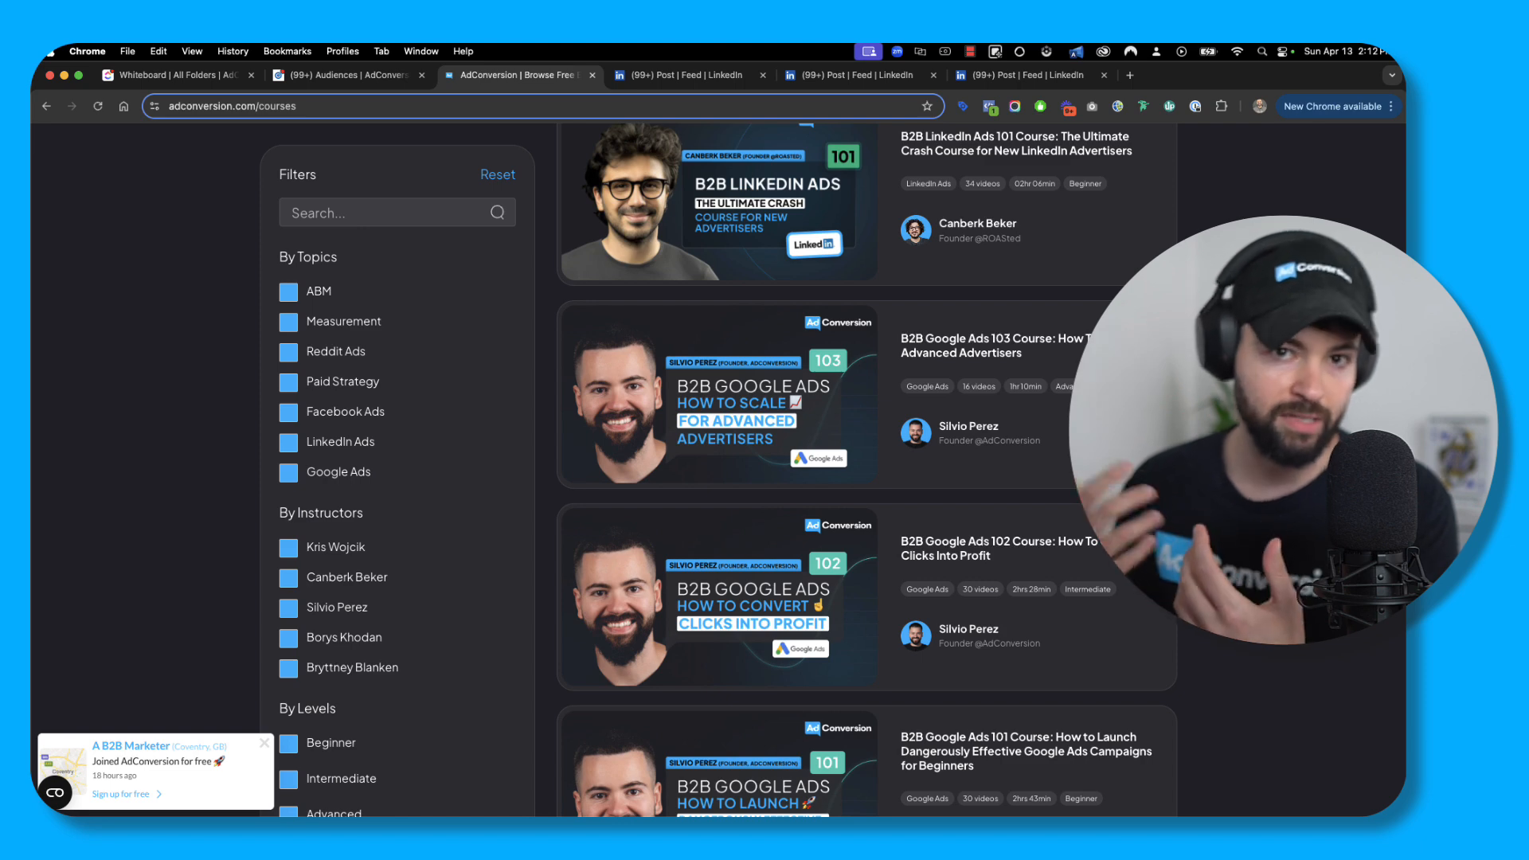
scroll(866, 470, "up", 5)
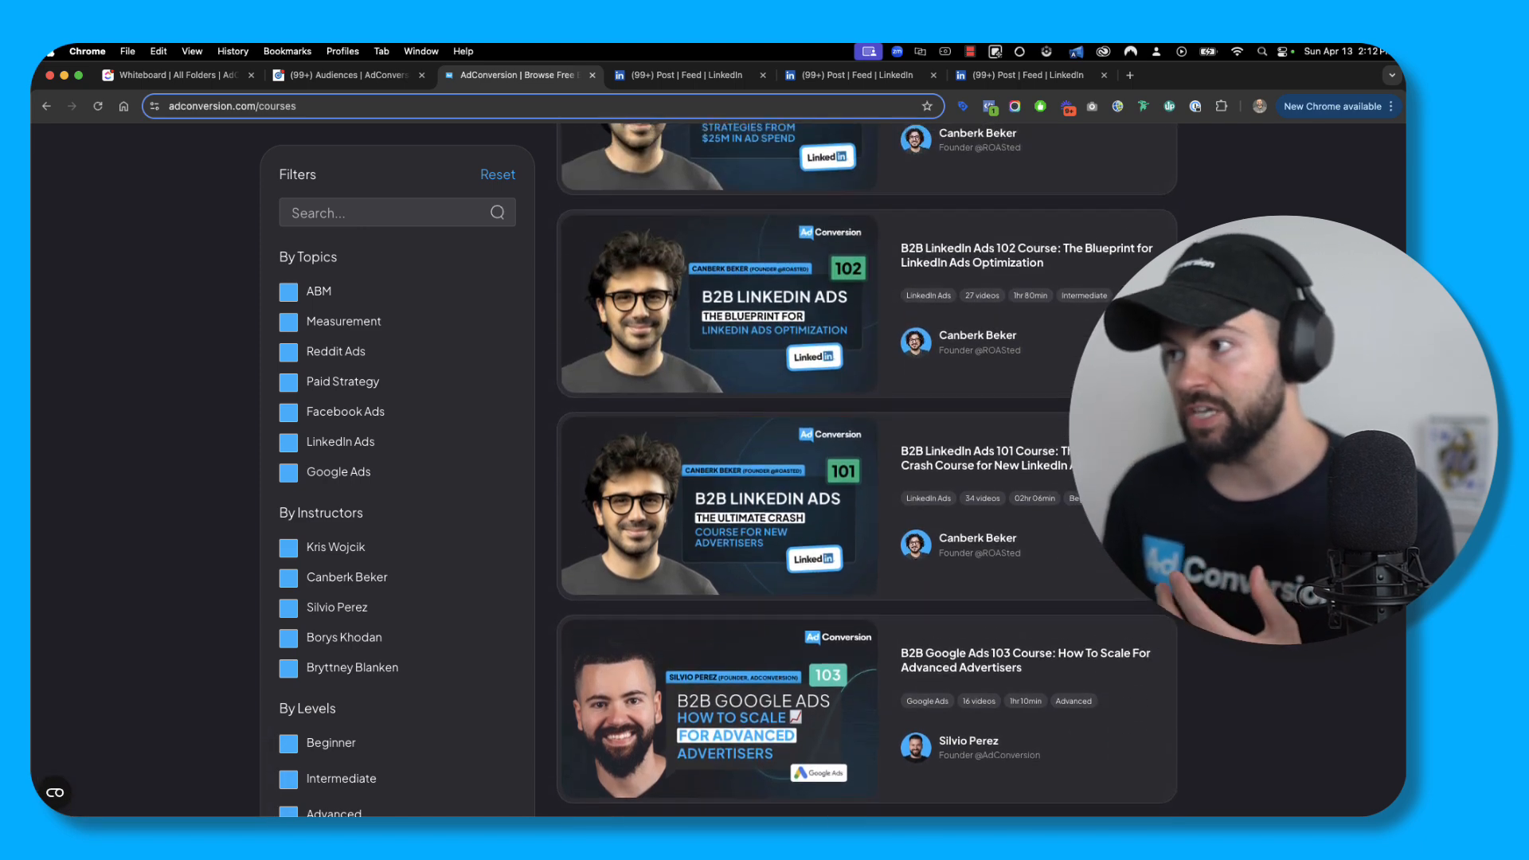